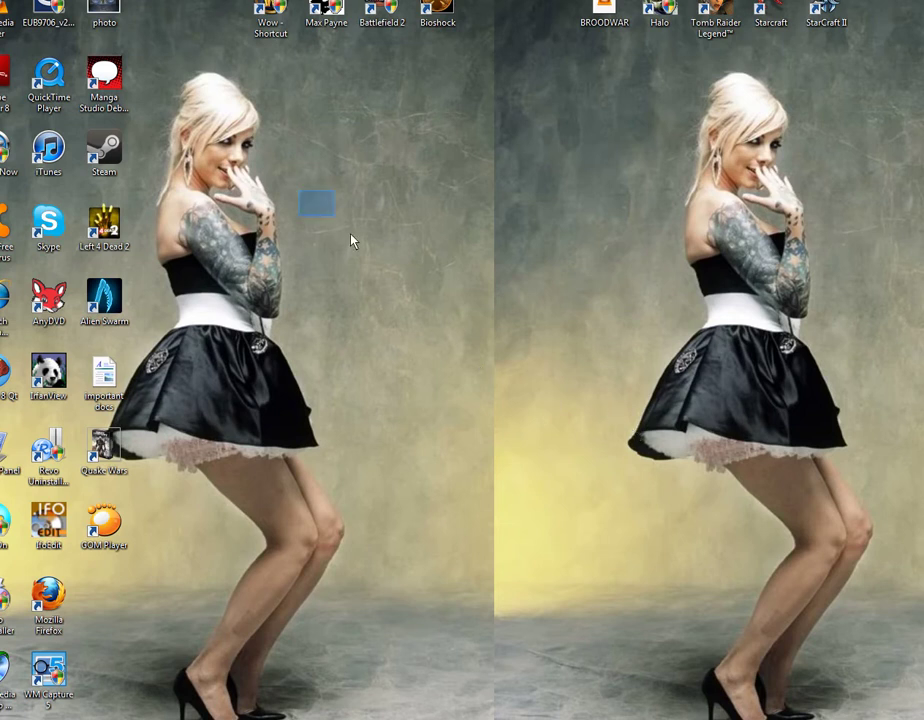
# Step: Drag across several areas of the desktop
pyautogui.moveTo(351, 240)
pyautogui.mouseDown()
pyautogui.moveTo(474, 382)
pyautogui.moveTo(348, 198)
pyautogui.moveTo(291, 140)
pyautogui.moveTo(419, 303)
pyautogui.moveTo(398, 256)
pyautogui.mouseUp()
pyautogui.moveTo(322, 153); pyautogui.dragTo(460, 410)
pyautogui.moveTo(460, 410); pyautogui.dragTo(460, 320)
pyautogui.moveTo(575, 128); pyautogui.dragTo(400, 410)
pyautogui.moveTo(428, 90); pyautogui.dragTo(539, 360)
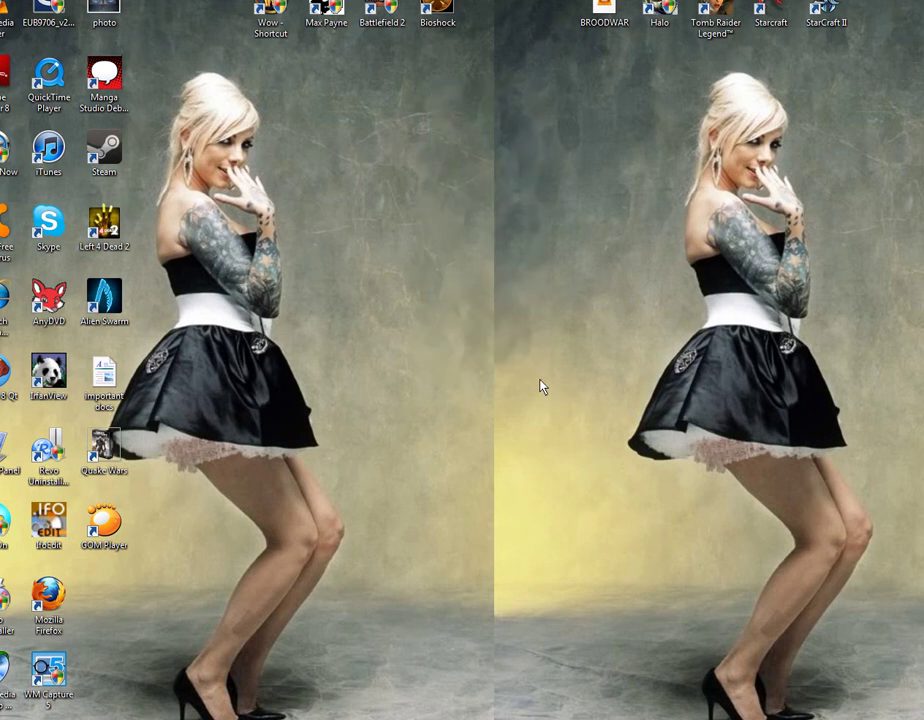
pyautogui.moveTo(528, 344); pyautogui.dragTo(436, 96)
pyautogui.moveTo(475, 137); pyautogui.dragTo(538, 352)
# Step: Launch DVD Flick from the Start menu, make its window narrower and taller, and minimize it
pyautogui.press('super')
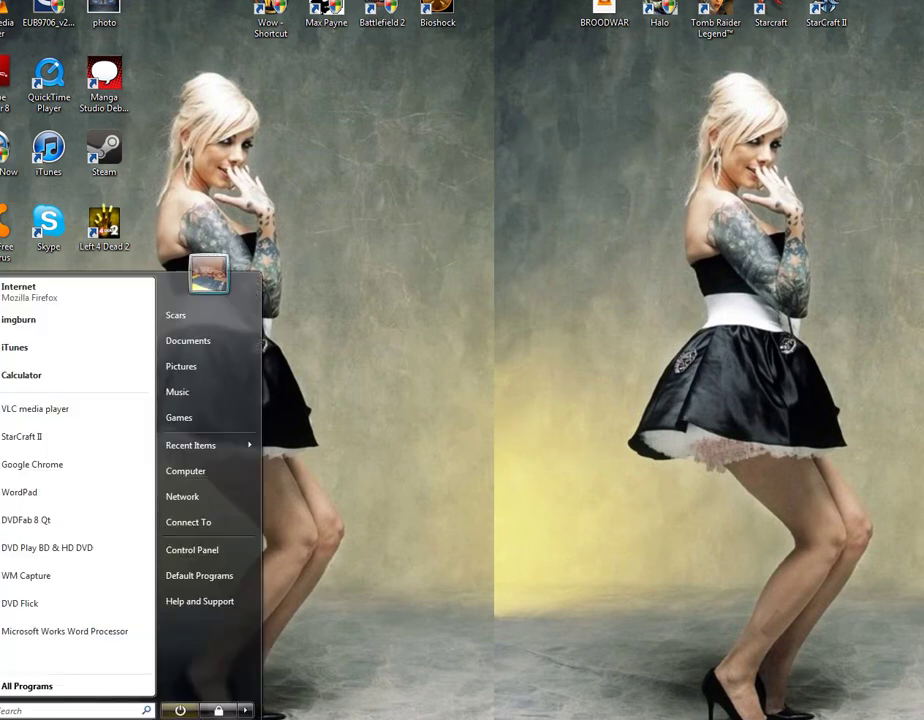
pyautogui.click(46, 607)
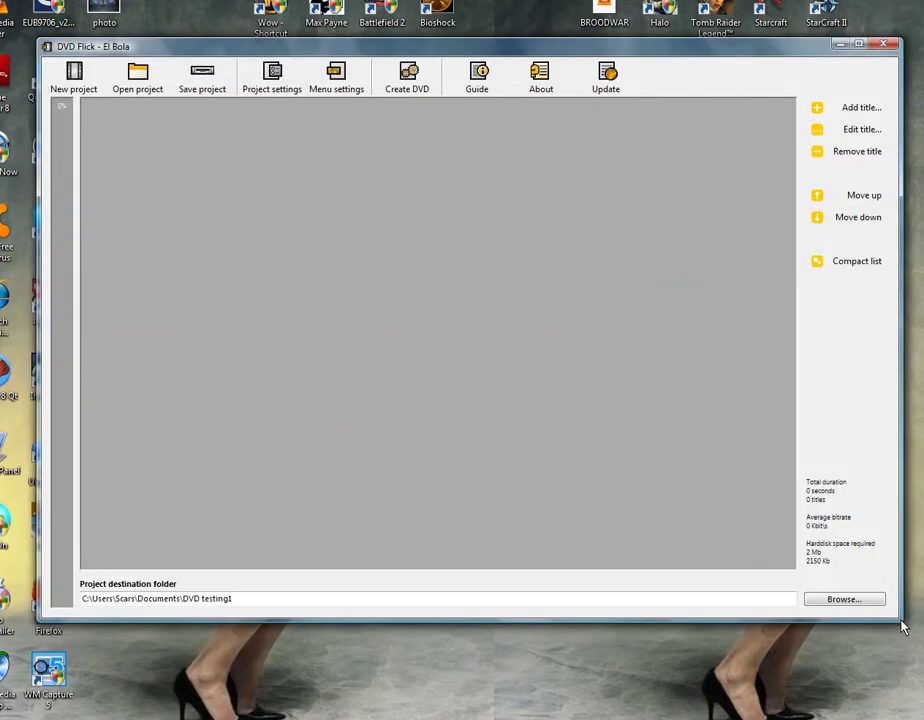
pyautogui.moveTo(901, 627); pyautogui.dragTo(864, 659)
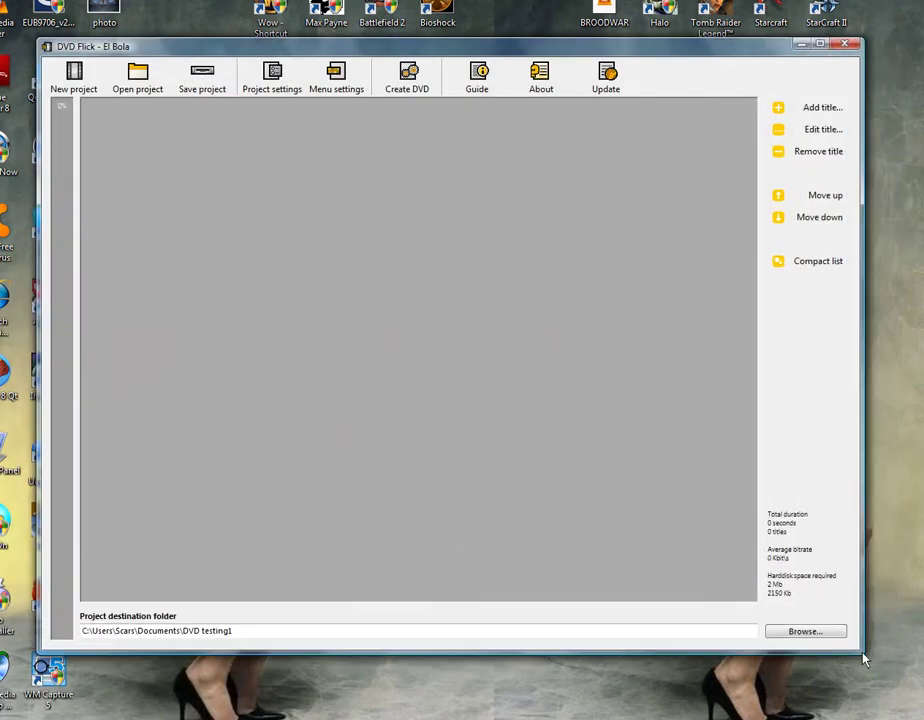
pyautogui.click(802, 46)
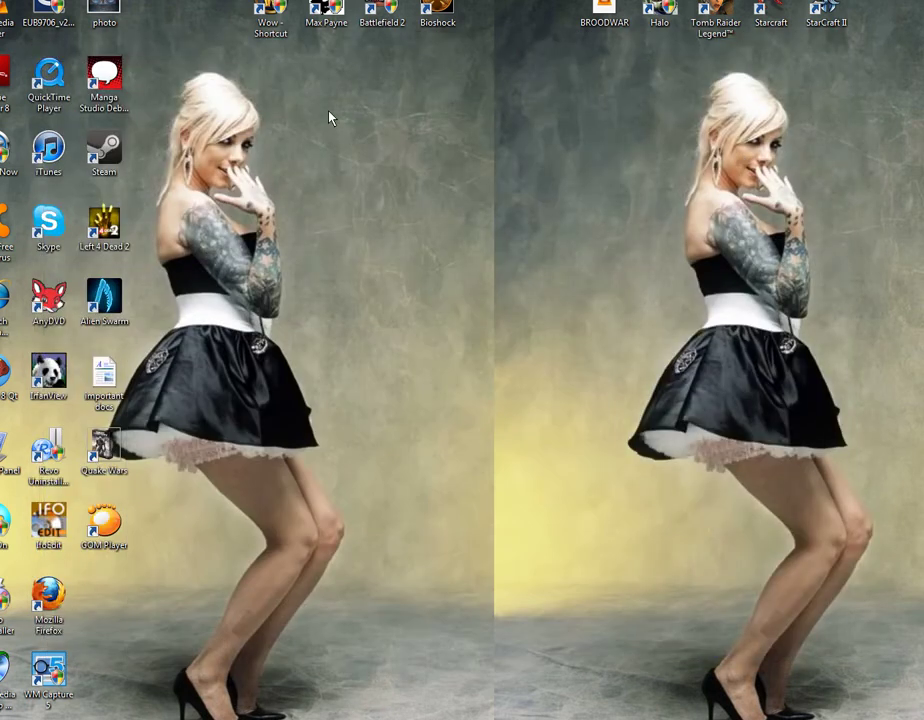
pyautogui.moveTo(316, 108); pyautogui.dragTo(591, 461)
# Step: Launch Firefox from the Start menu and shift its window slightly right
pyautogui.press('super')
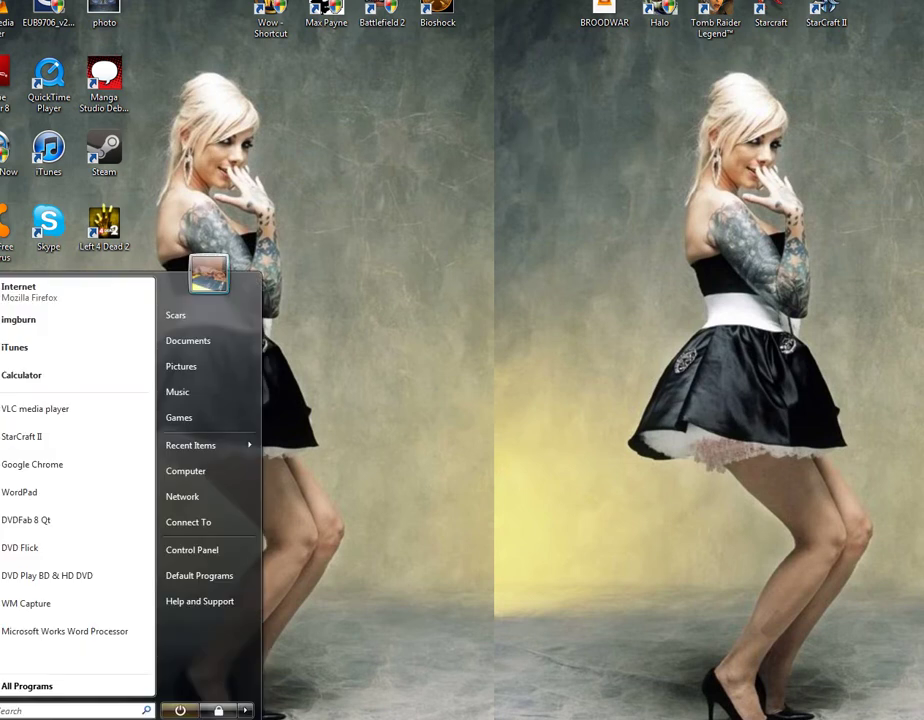
pyautogui.click(15, 285)
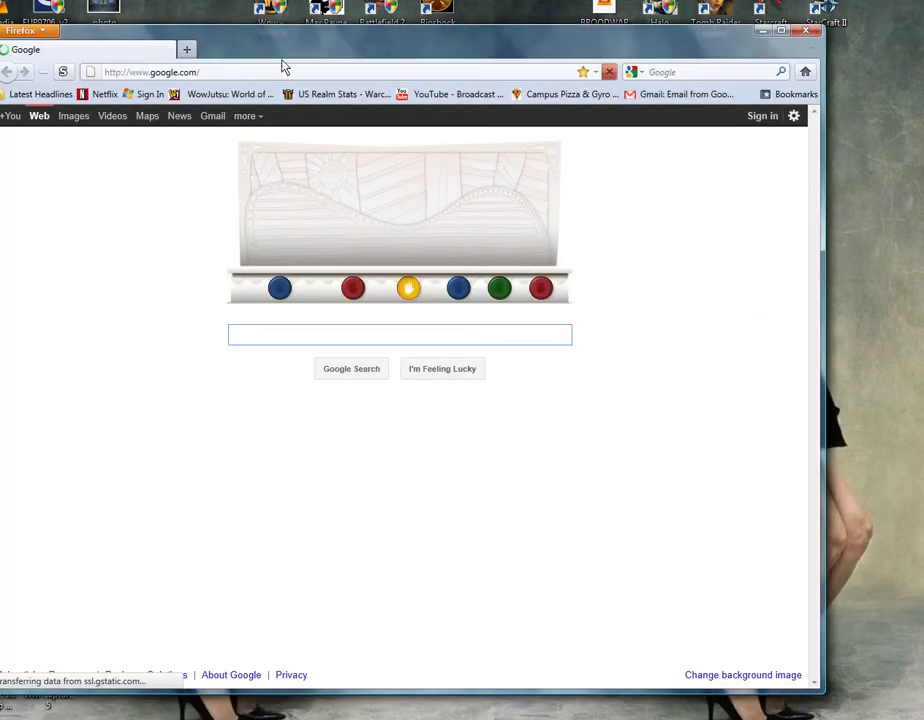
pyautogui.moveTo(302, 52); pyautogui.dragTo(329, 46)
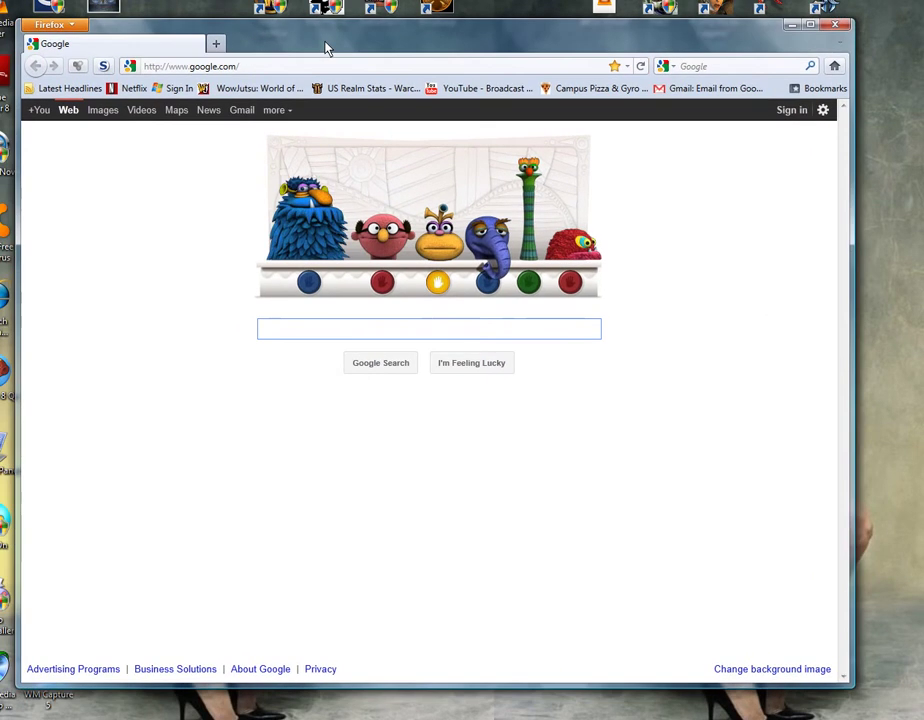
# Step: Search Google for 'four brothers srt'
pyautogui.click(285, 338)
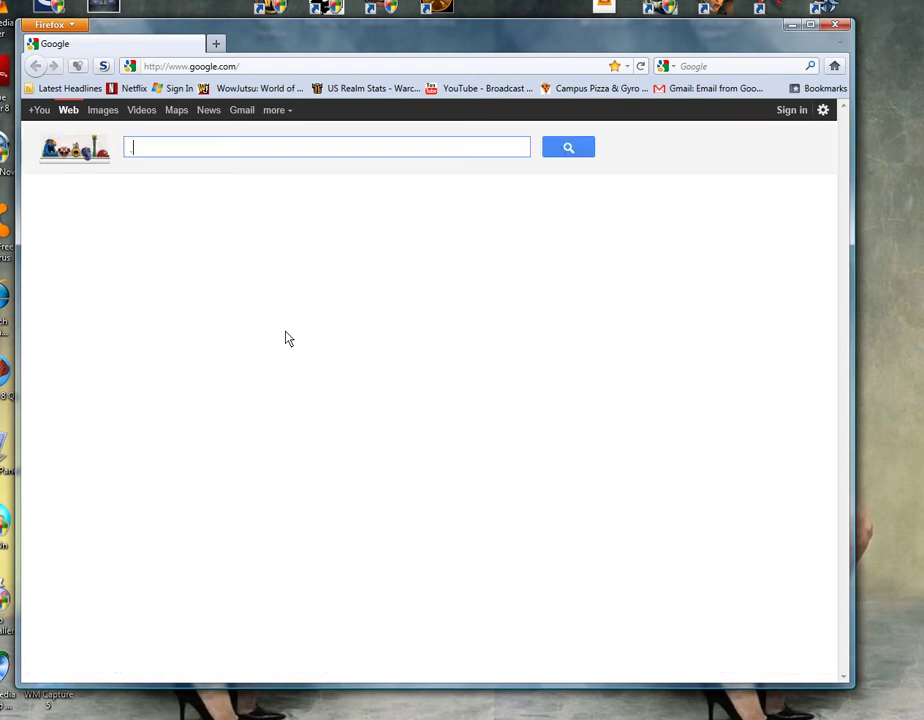
pyautogui.write('.srt')
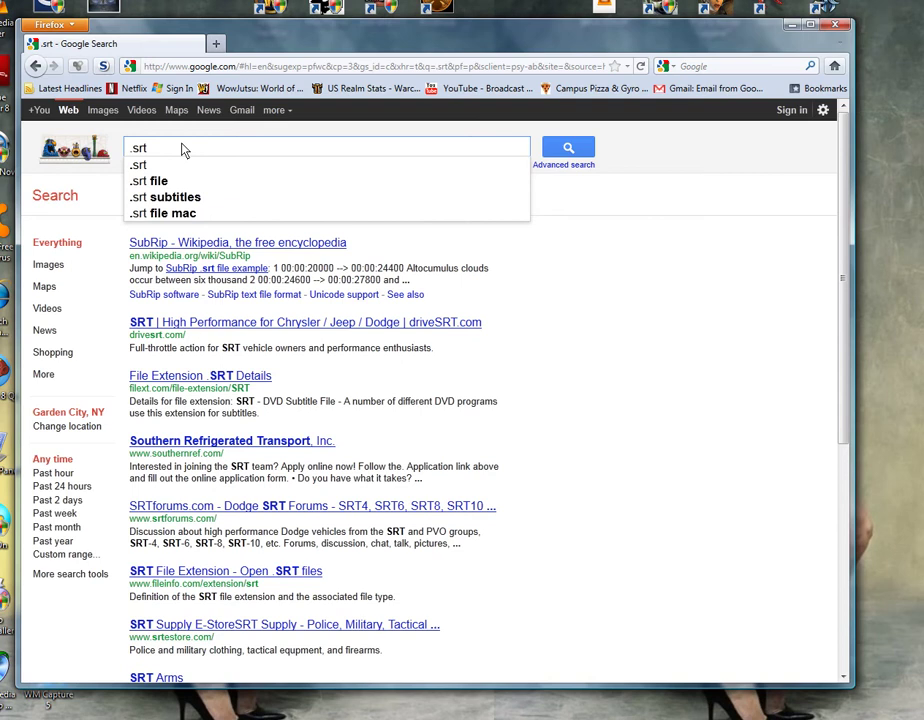
pyautogui.moveTo(183, 153); pyautogui.dragTo(88, 155)
pyautogui.press('BackSpace')
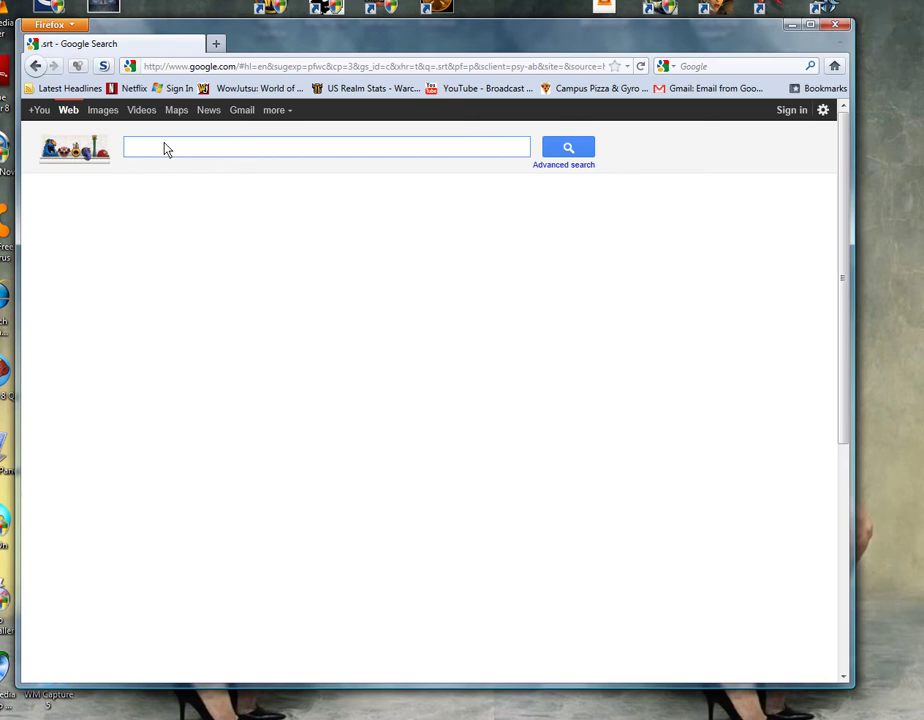
pyautogui.write('ur ')
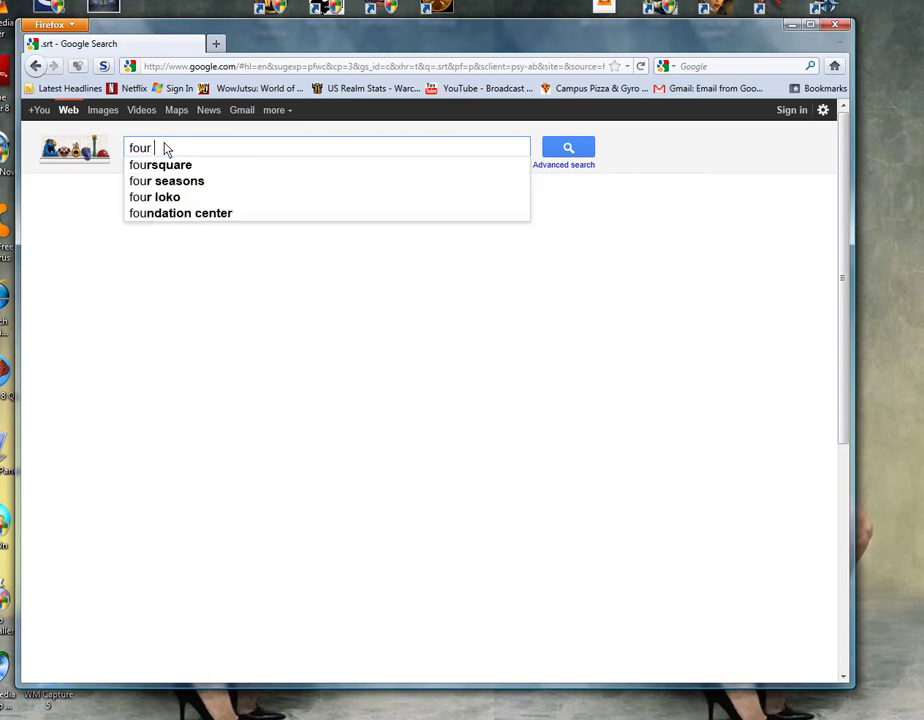
pyautogui.write('b')
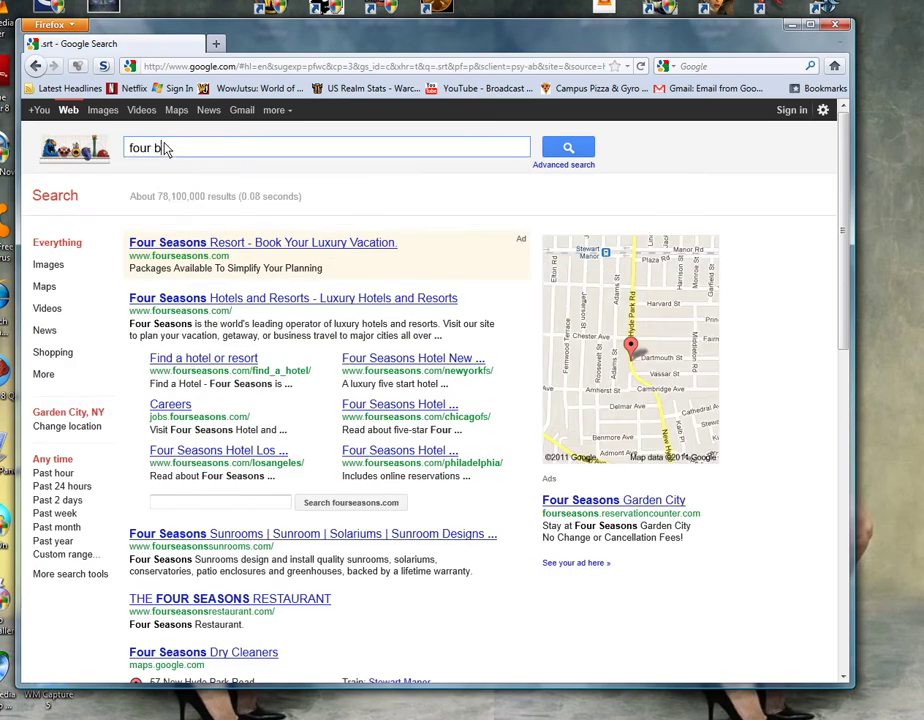
pyautogui.write('rothers srt')
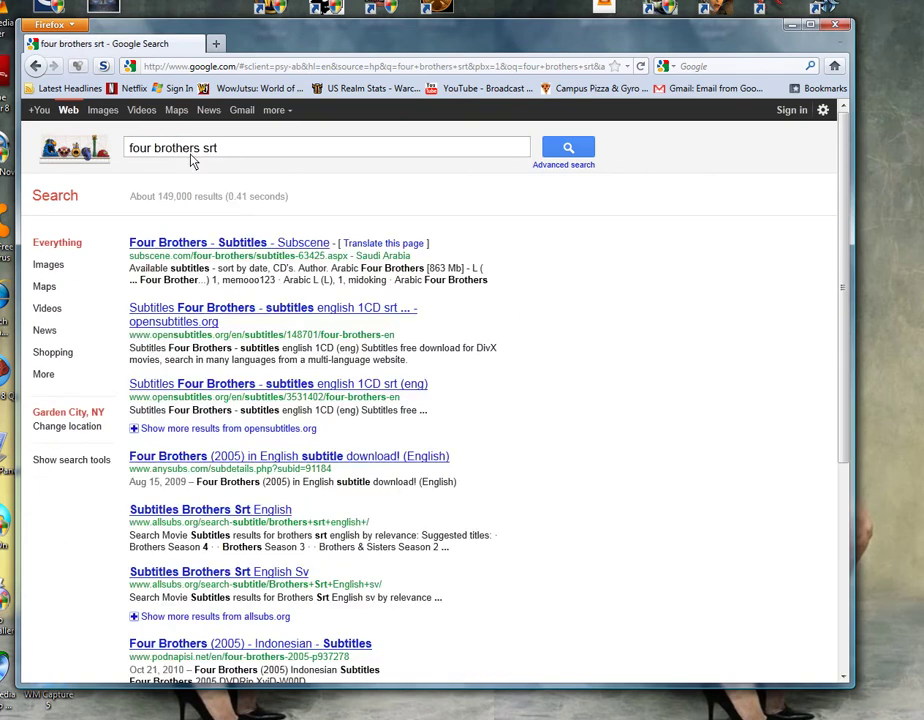
# Step: Open the Subscene Four Brothers subtitles page and scroll through its subtitle list
pyautogui.click(254, 243)
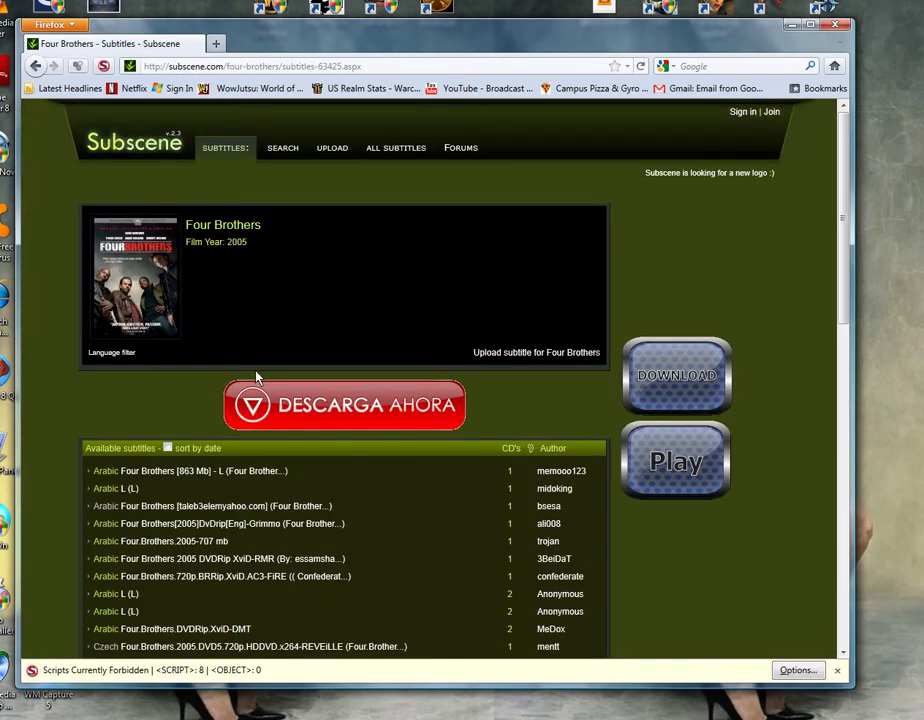
pyautogui.scroll(-2, 233, 460)
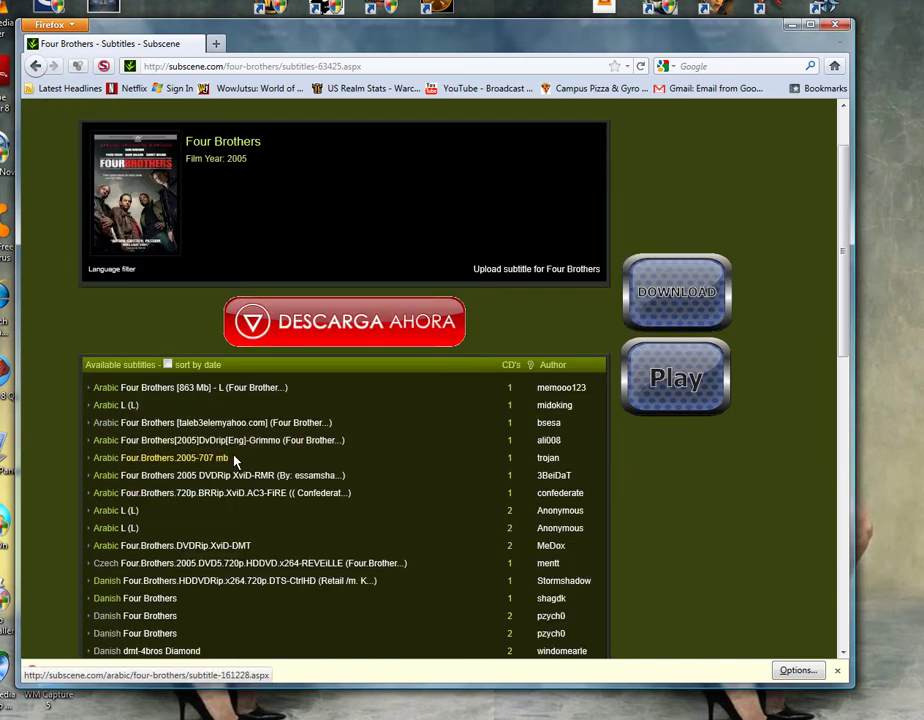
pyautogui.moveTo(282, 47); pyautogui.dragTo(305, 43)
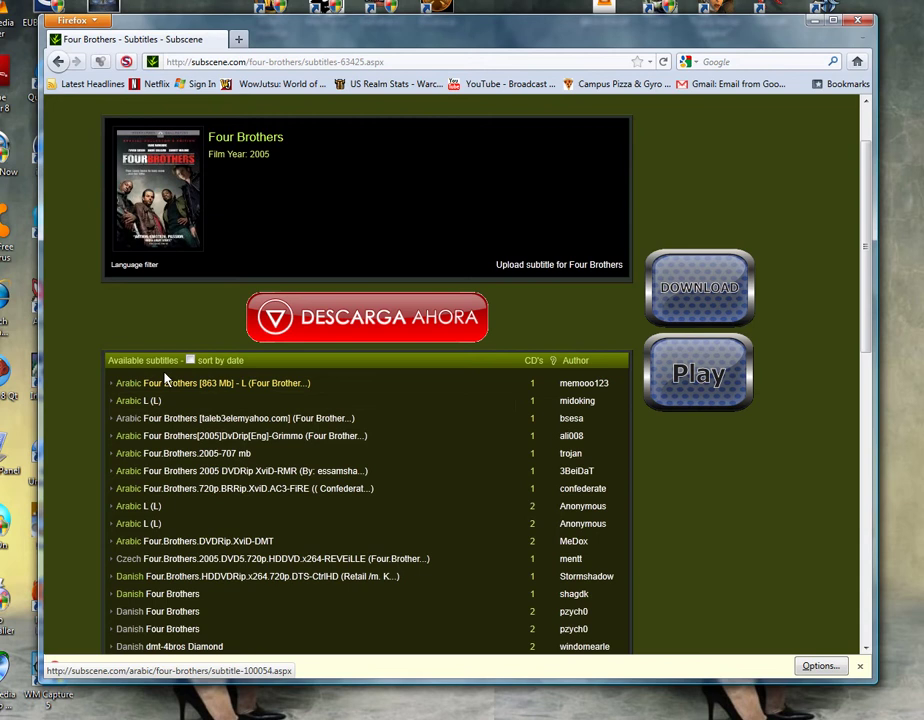
pyautogui.scroll(-2, 186, 413)
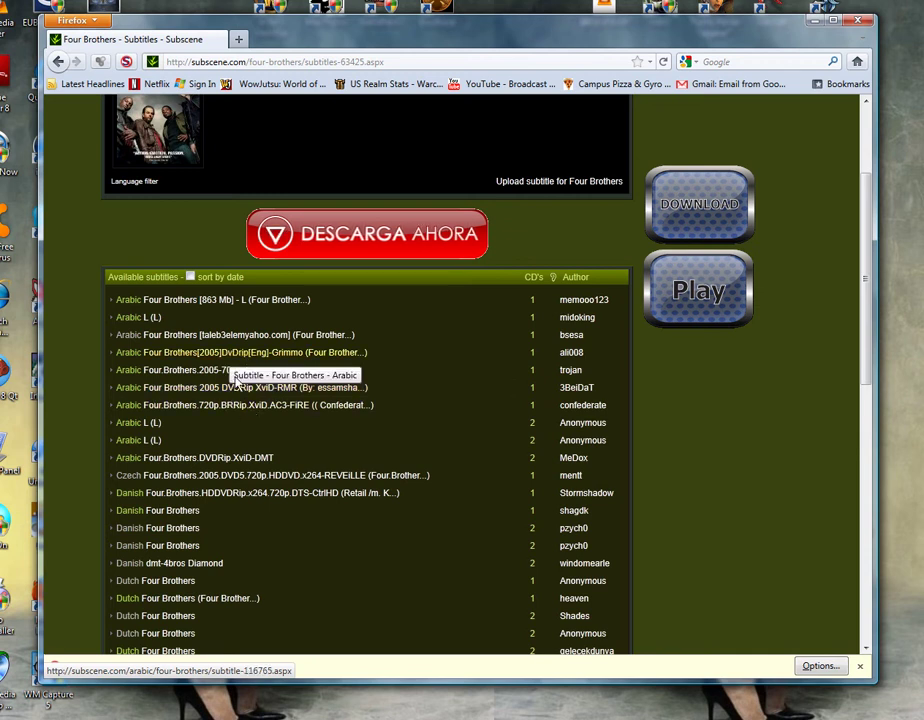
pyautogui.scroll(-10, 190, 393)
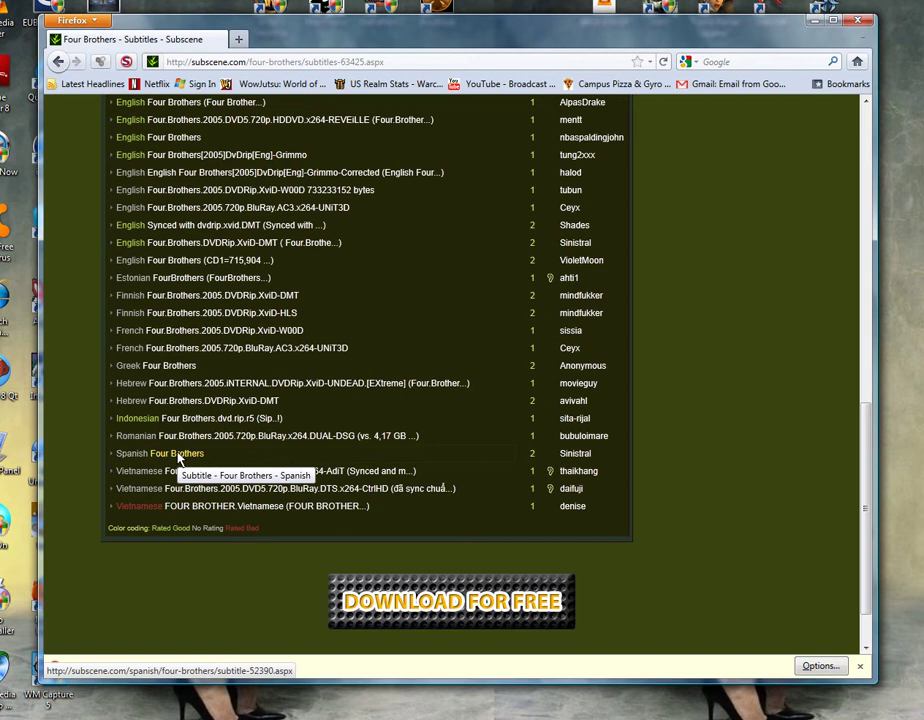
# Step: Open the Spanish Four Brothers subtitle entry and look over its page
pyautogui.click(178, 456)
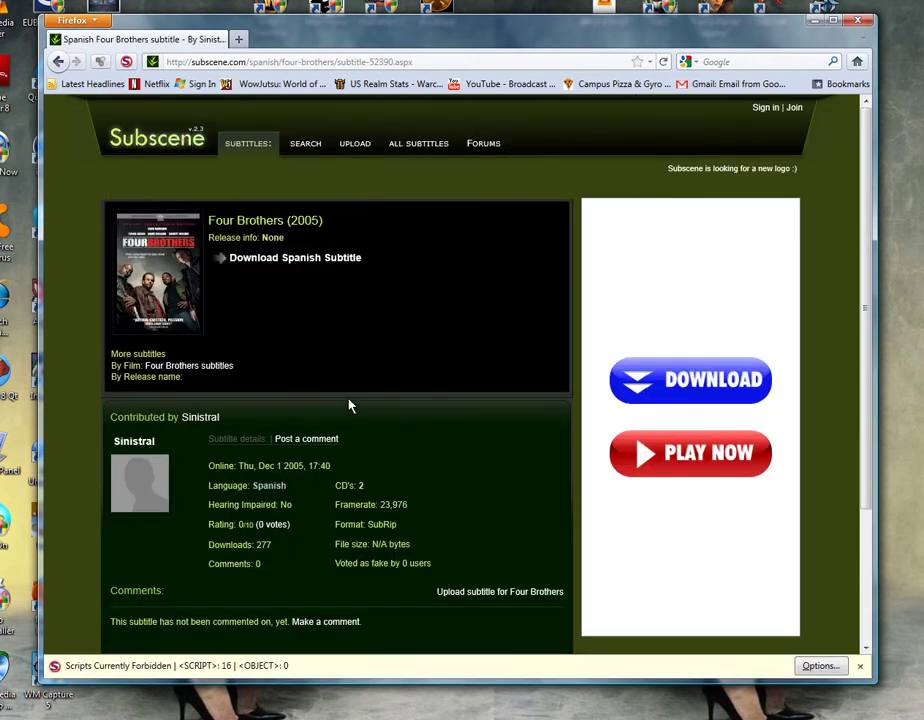
pyautogui.click(246, 258)
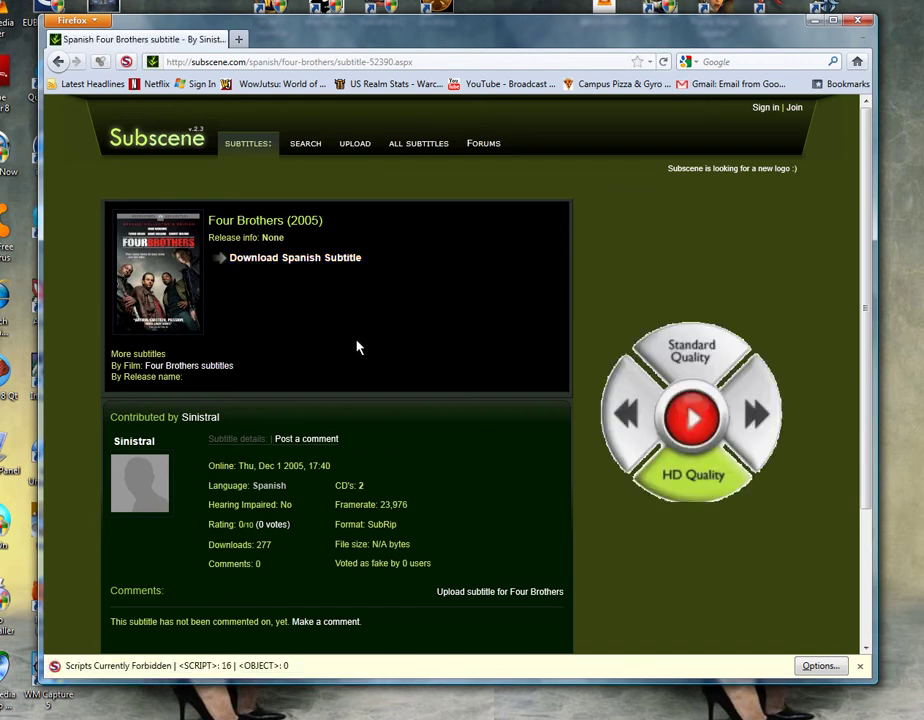
pyautogui.scroll(-3, 358, 347)
pyautogui.scroll(3, 358, 347)
# Step: Close Firefox and browse the personal folder to Pictures > All Photos and Vids
pyautogui.click(855, 24)
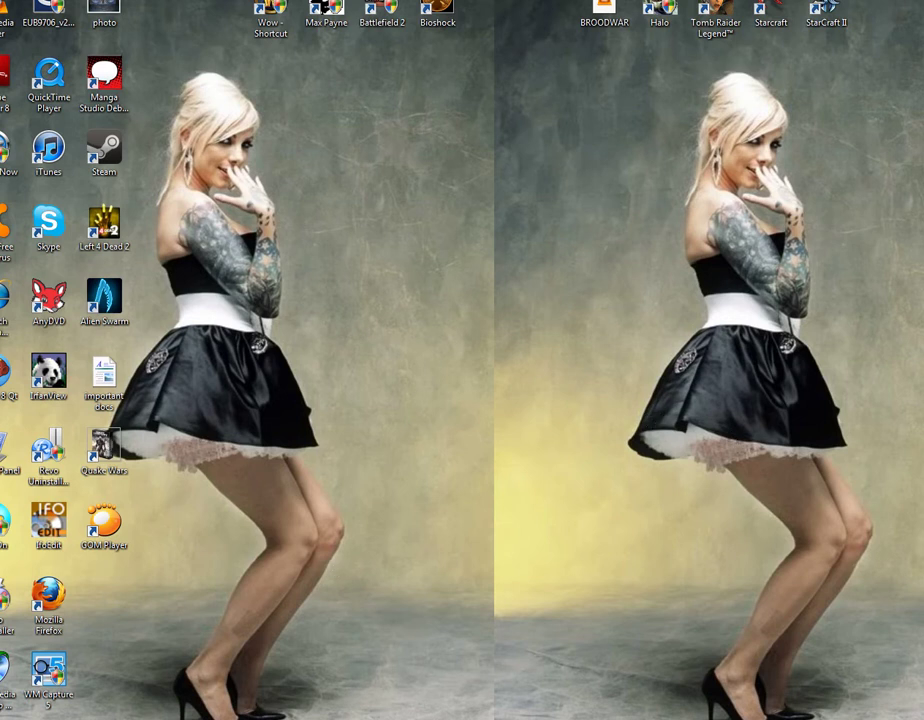
pyautogui.press('super')
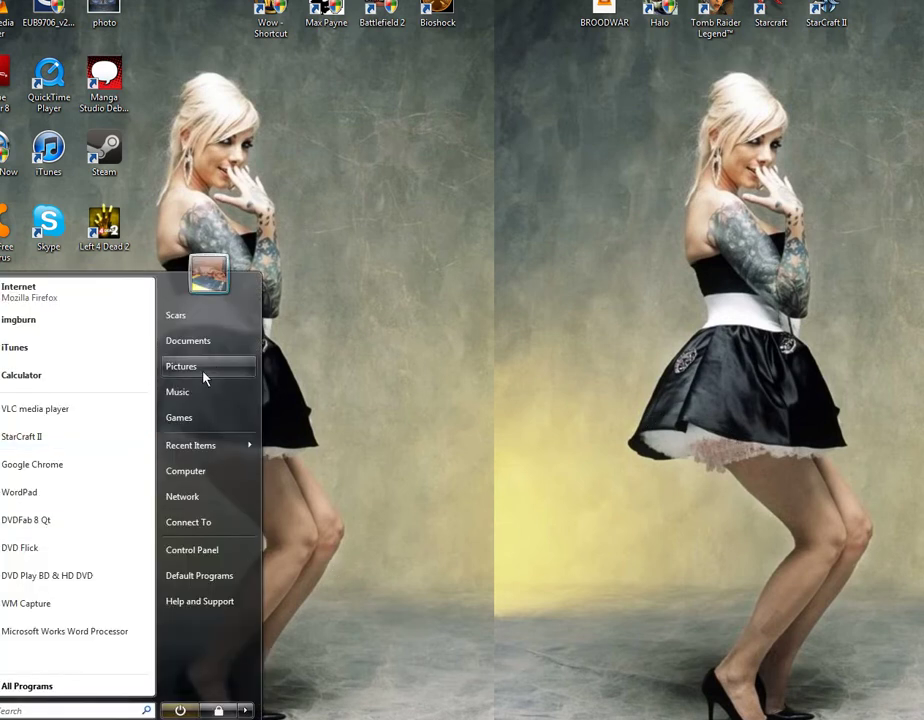
pyautogui.click(177, 316)
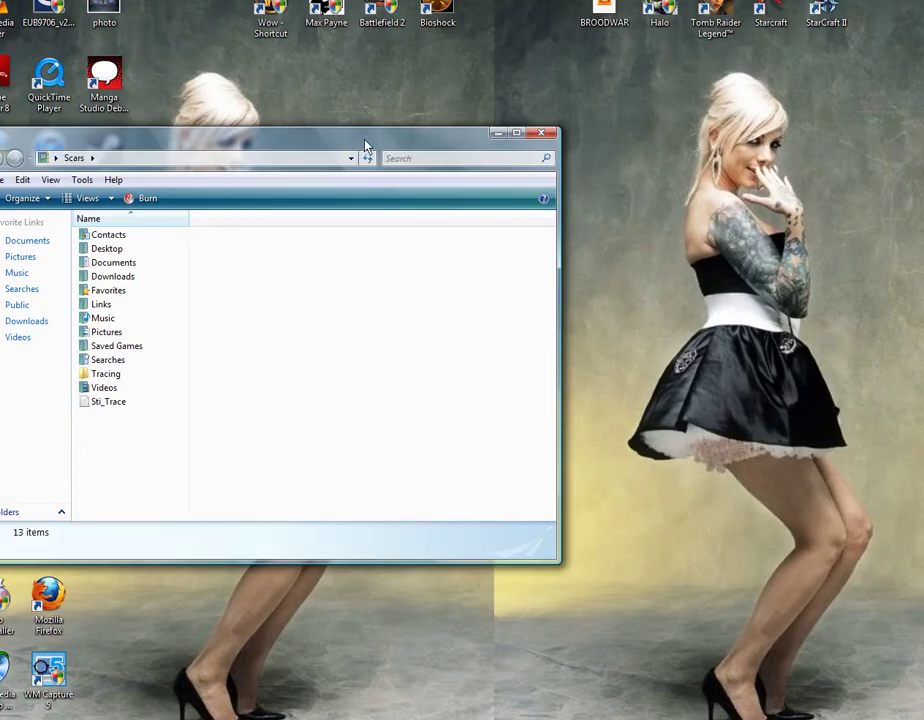
pyautogui.moveTo(365, 145); pyautogui.dragTo(598, 139)
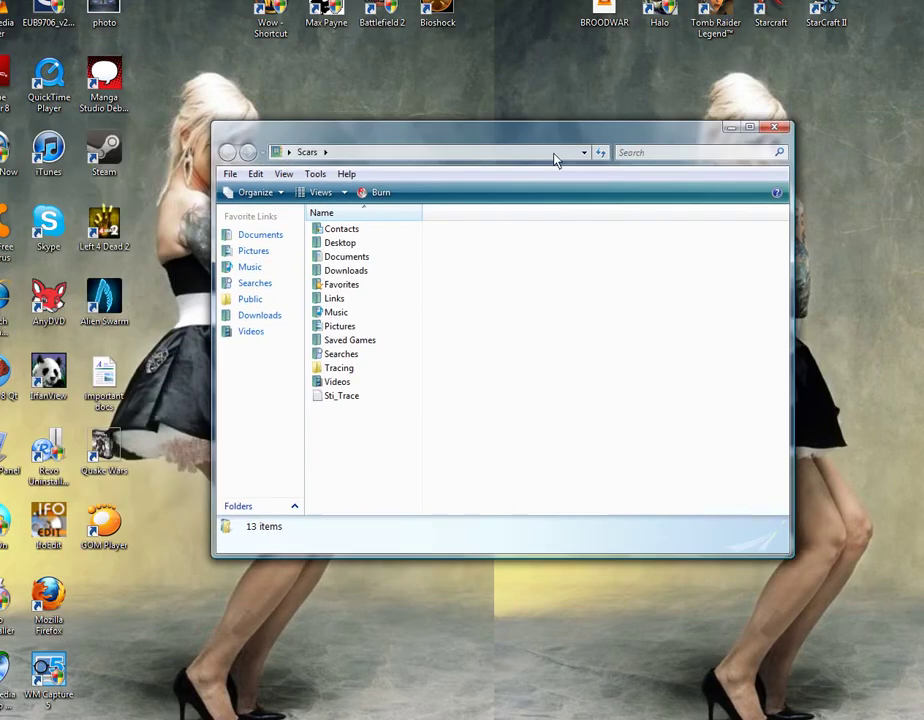
pyautogui.click(256, 251)
pyautogui.doubleClick(366, 283)
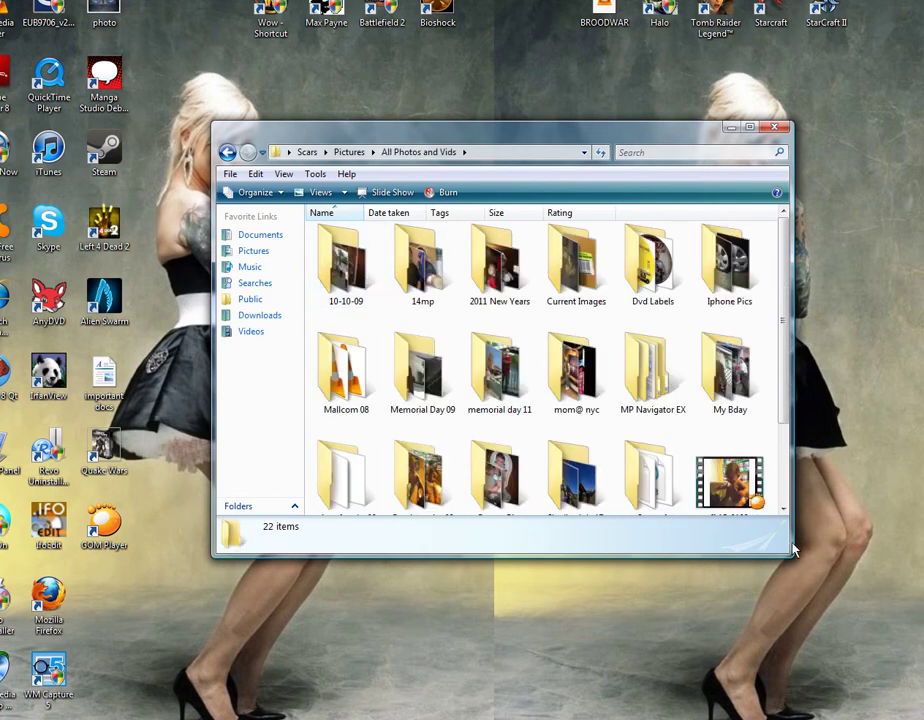
# Step: Open Starcraft > Subtitles and select the Four Brothers .srt file
pyautogui.moveTo(798, 568); pyautogui.dragTo(663, 513)
pyautogui.click(421, 363)
pyautogui.scroll(-5, 421, 363)
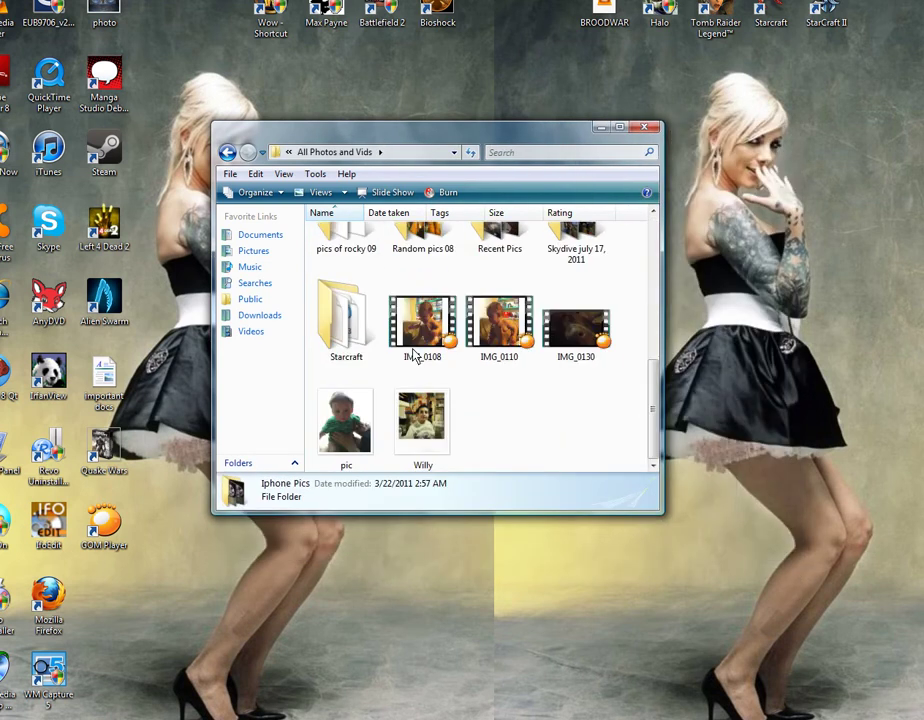
pyautogui.doubleClick(361, 332)
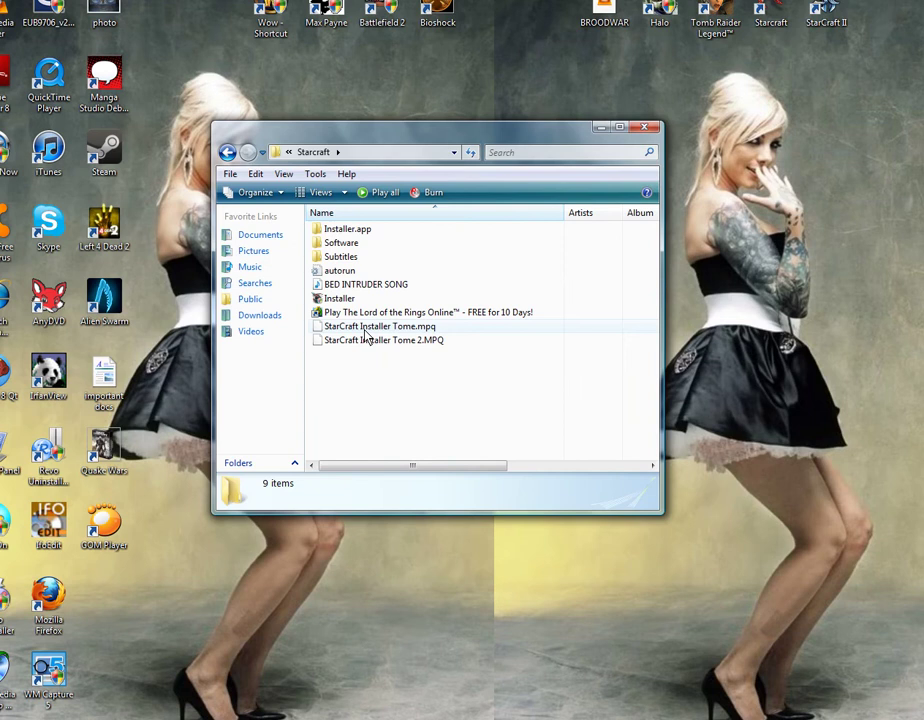
pyautogui.doubleClick(350, 257)
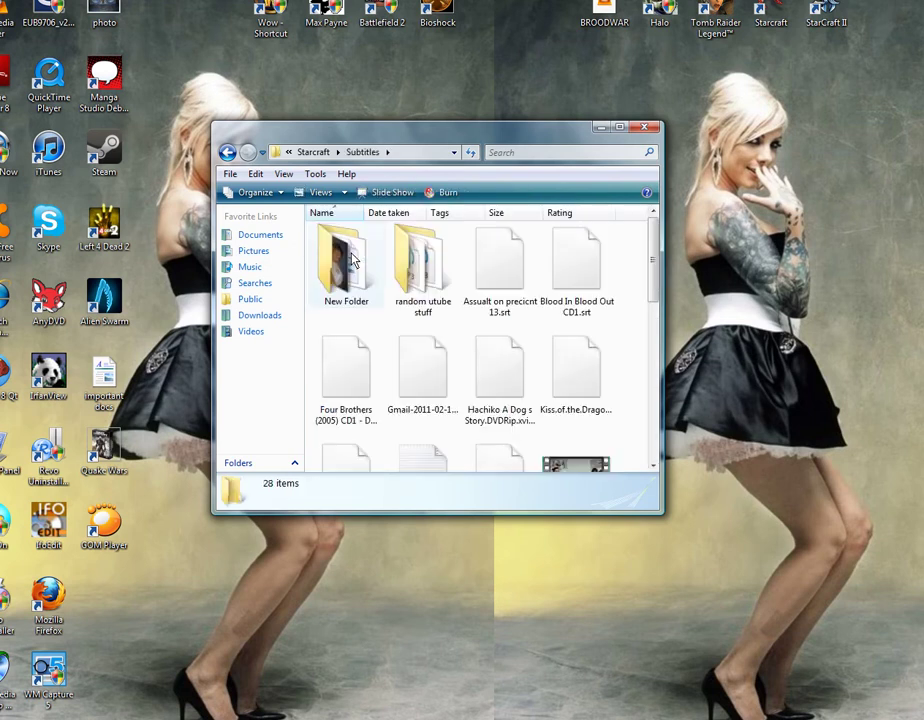
pyautogui.scroll(-5, 566, 337)
pyautogui.scroll(5, 566, 337)
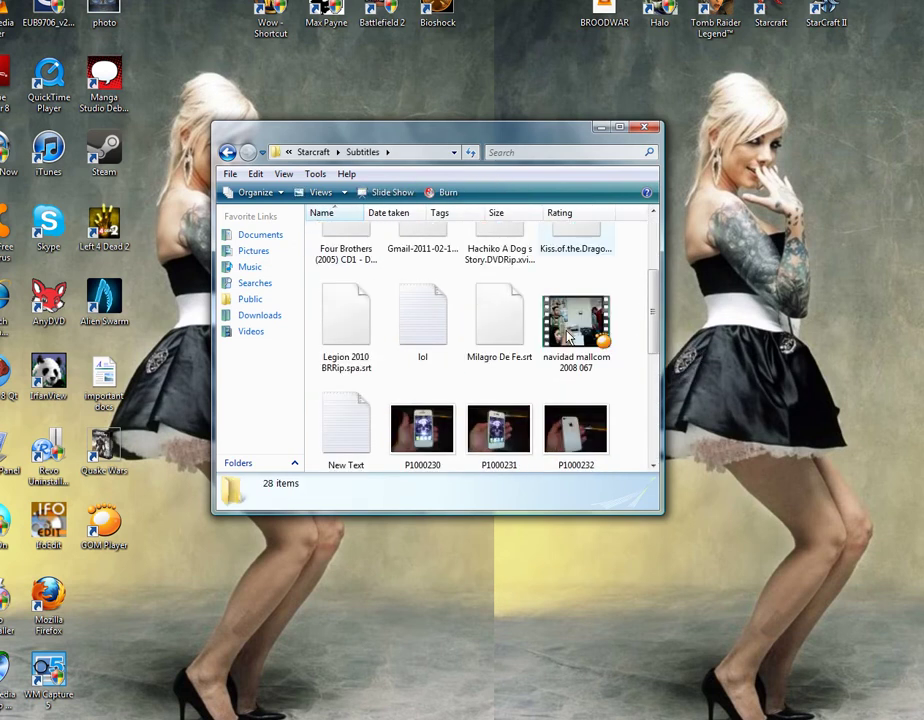
pyautogui.scroll(-2, 566, 337)
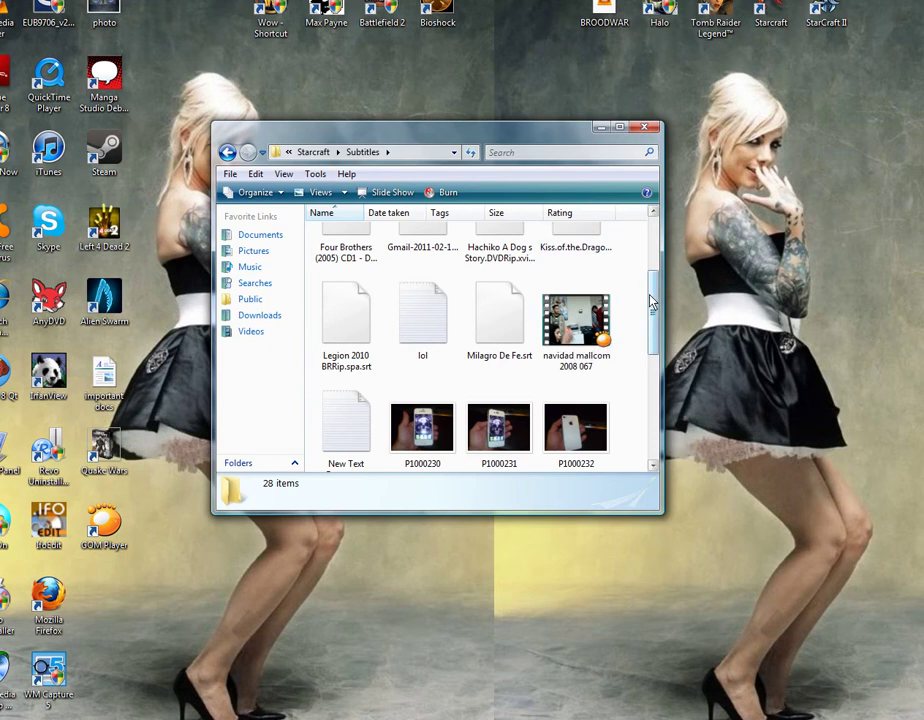
pyautogui.click(350, 325)
pyautogui.click(358, 250)
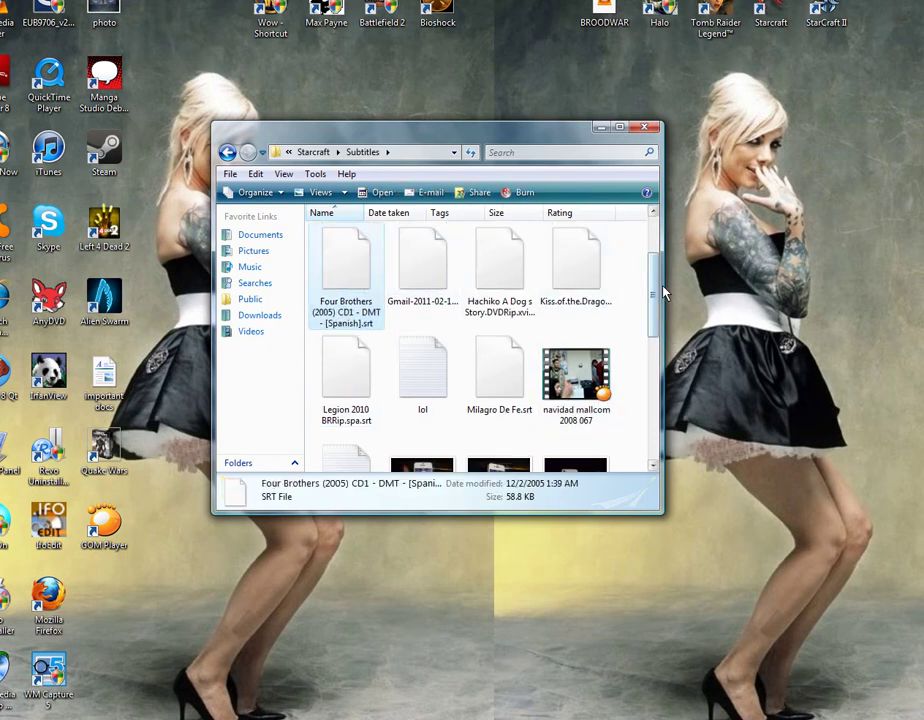
# Step: Narrow the folder window, try opening the Four Brothers .srt, and dismiss the cannot-open message
pyautogui.moveTo(662, 292); pyautogui.dragTo(557, 305)
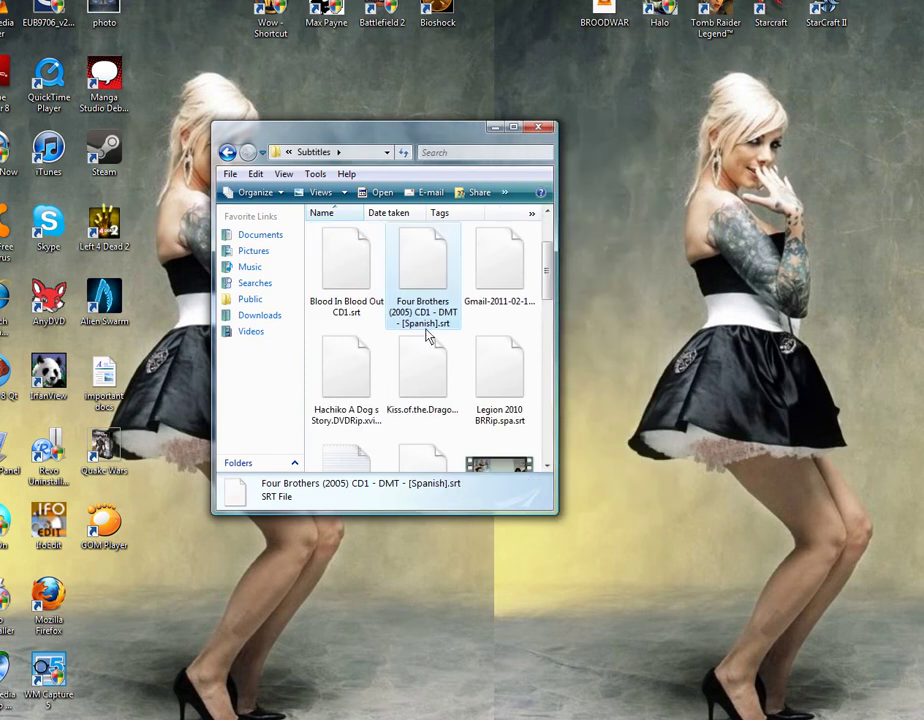
pyautogui.doubleClick(420, 273)
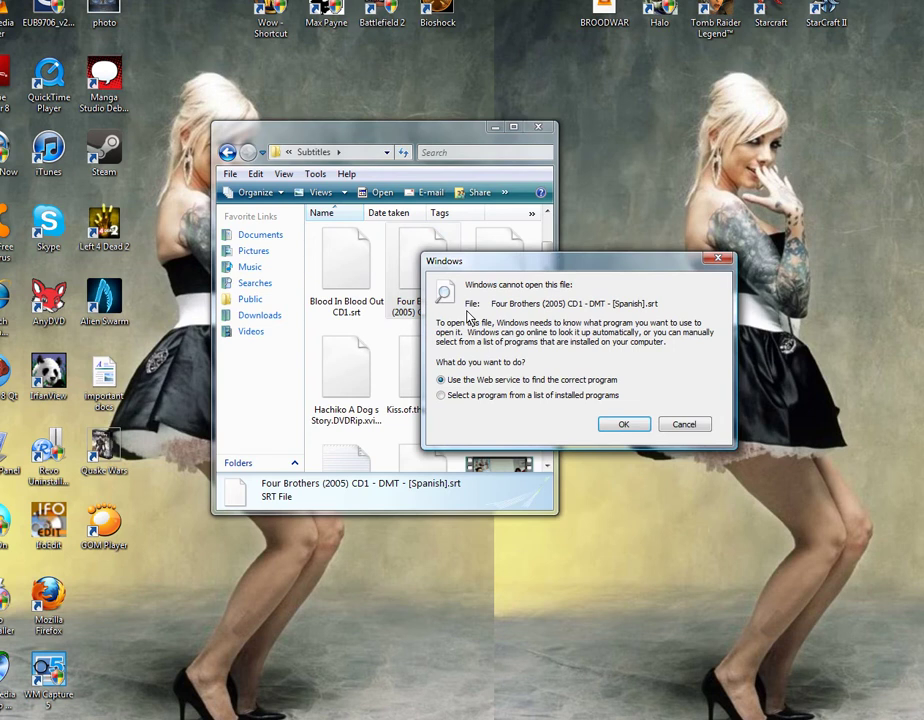
pyautogui.moveTo(584, 265); pyautogui.dragTo(588, 272)
pyautogui.click(720, 266)
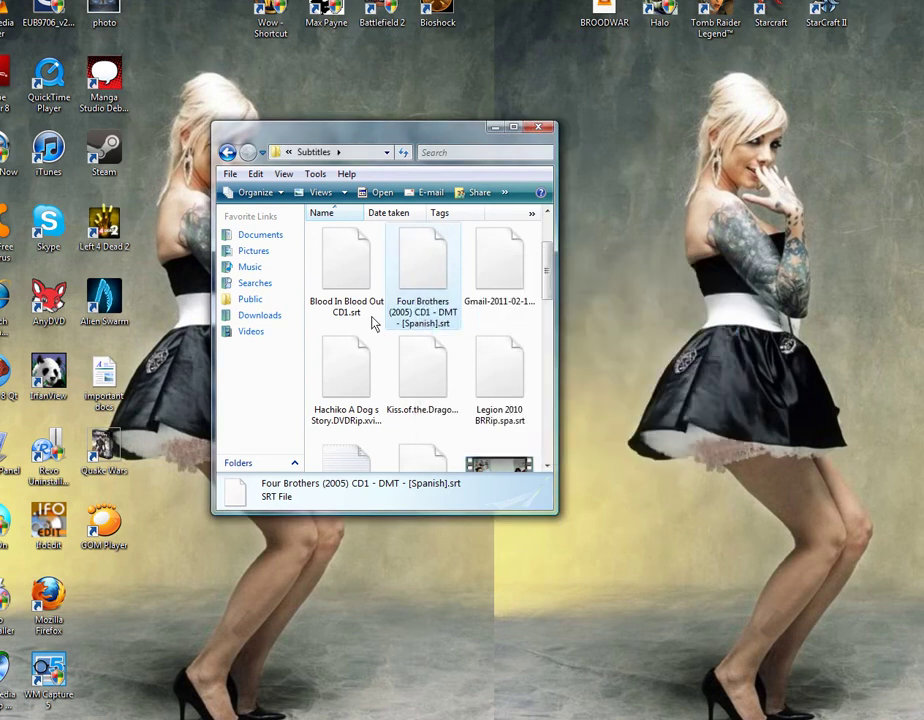
pyautogui.press('super')
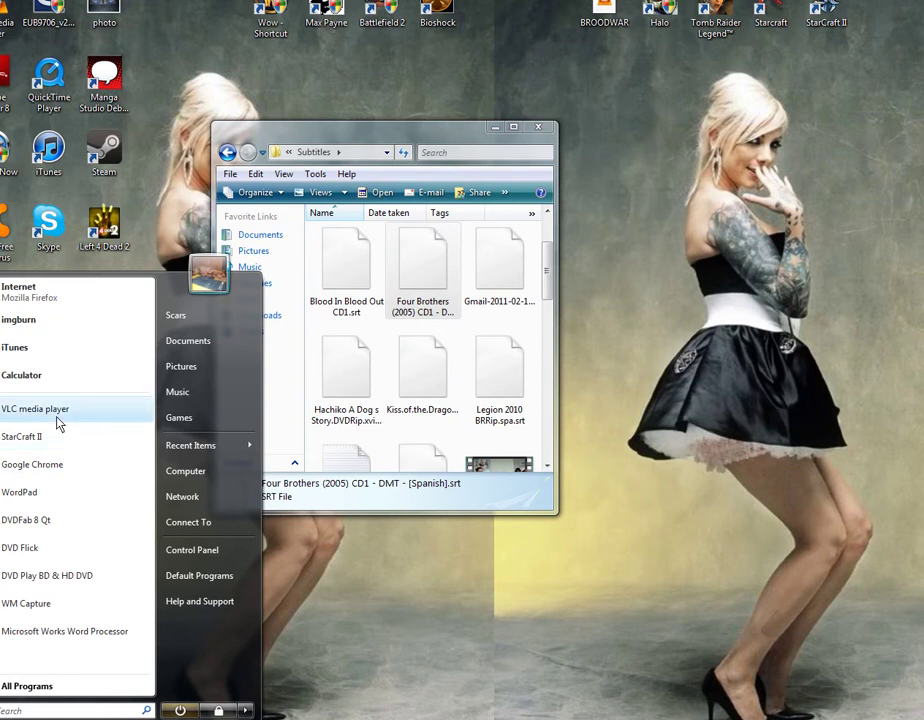
# Step: Search the computer for 'four brothers' and play FOUR_BROTHERS_169.ISO in VLC
pyautogui.click(245, 471)
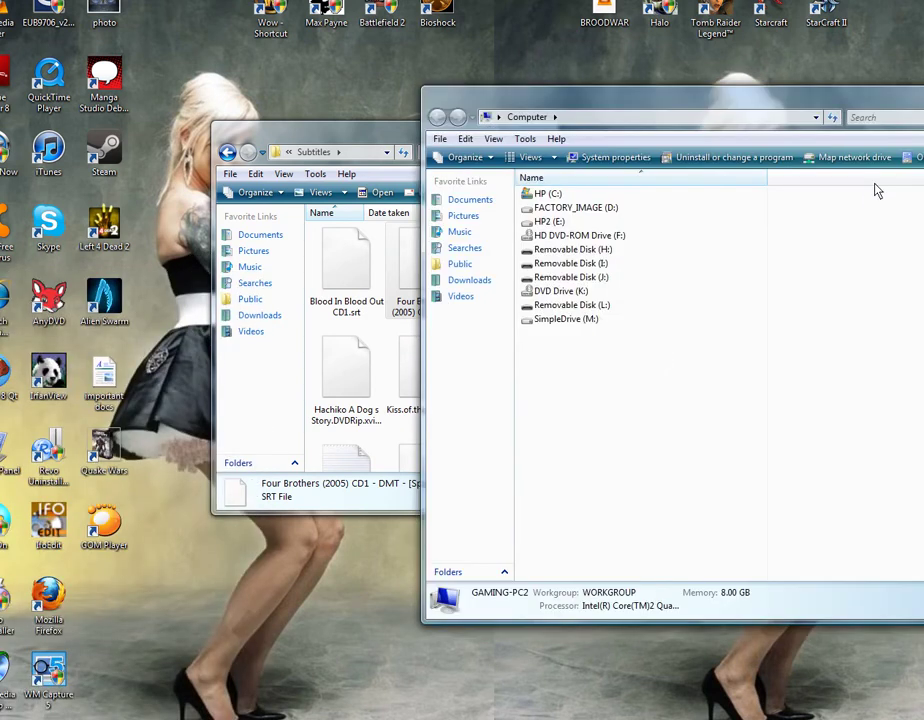
pyautogui.click(877, 121)
pyautogui.write('fou')
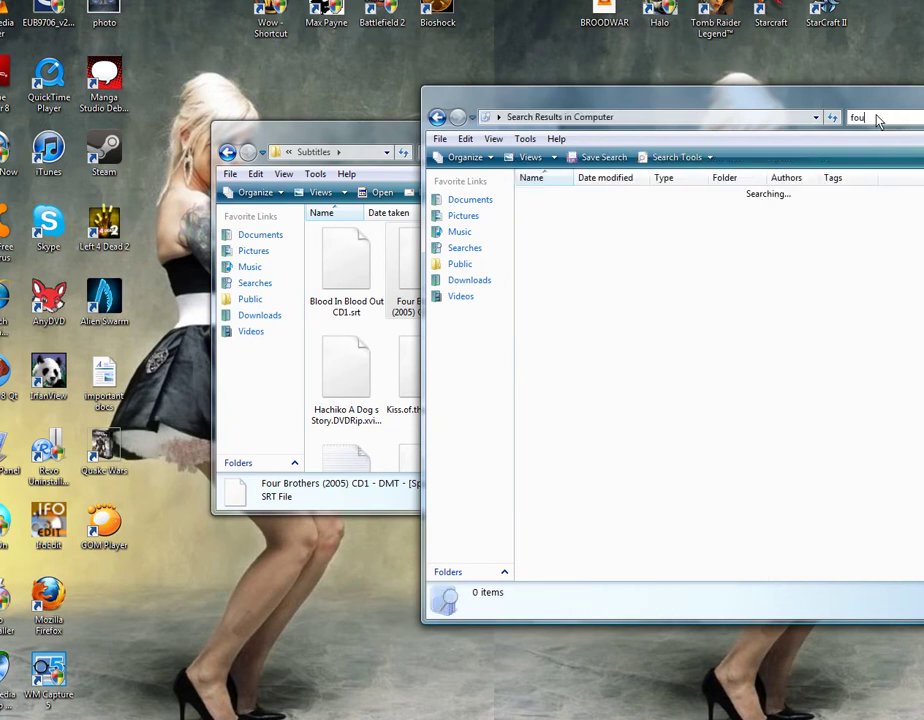
pyautogui.write('r brothers')
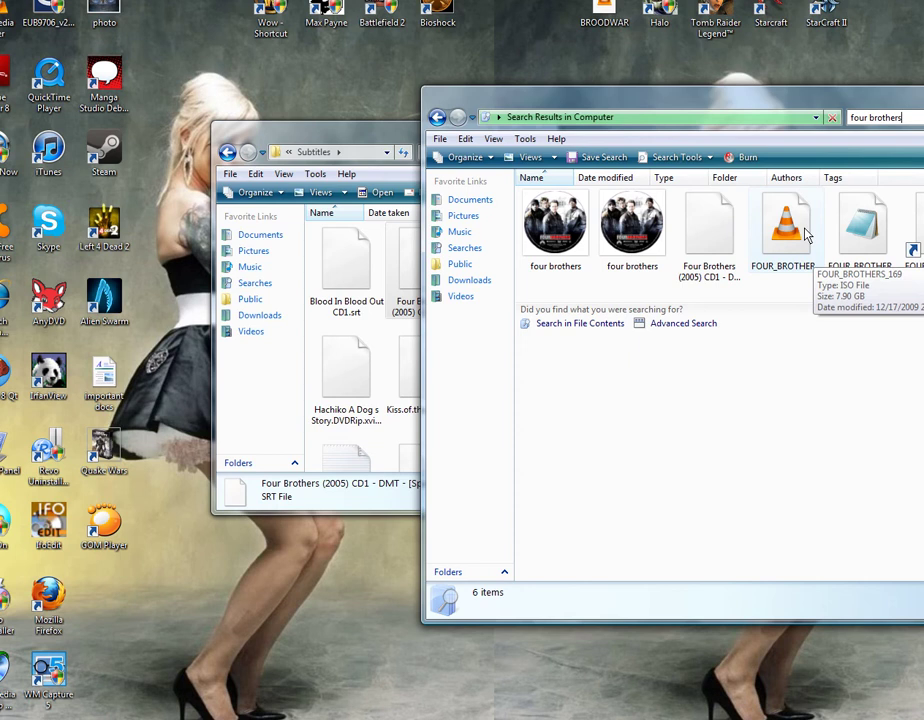
pyautogui.doubleClick(788, 228)
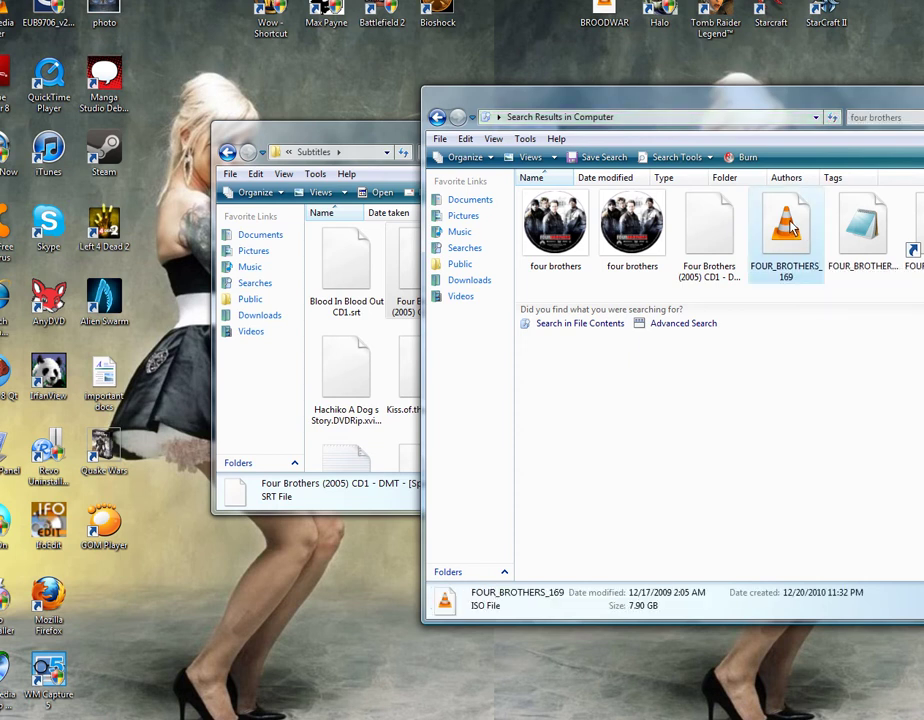
pyautogui.moveTo(711, 171); pyautogui.dragTo(697, 174)
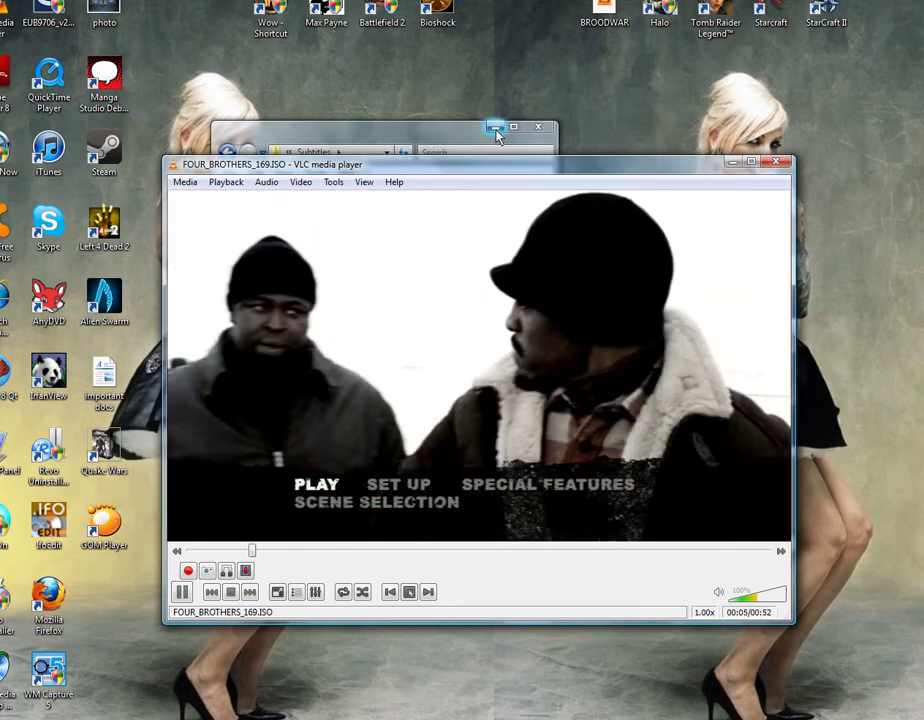
# Step: Start the Four Brothers film via the DVD menu's PLAY and enlarge the VLC window
pyautogui.click(495, 130)
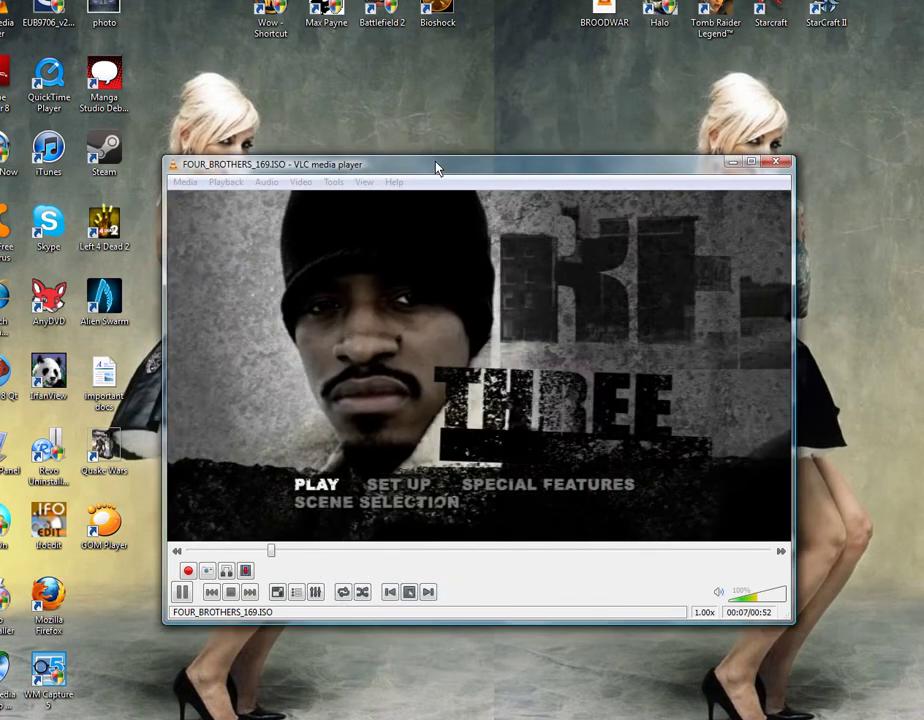
pyautogui.moveTo(437, 169); pyautogui.dragTo(429, 159)
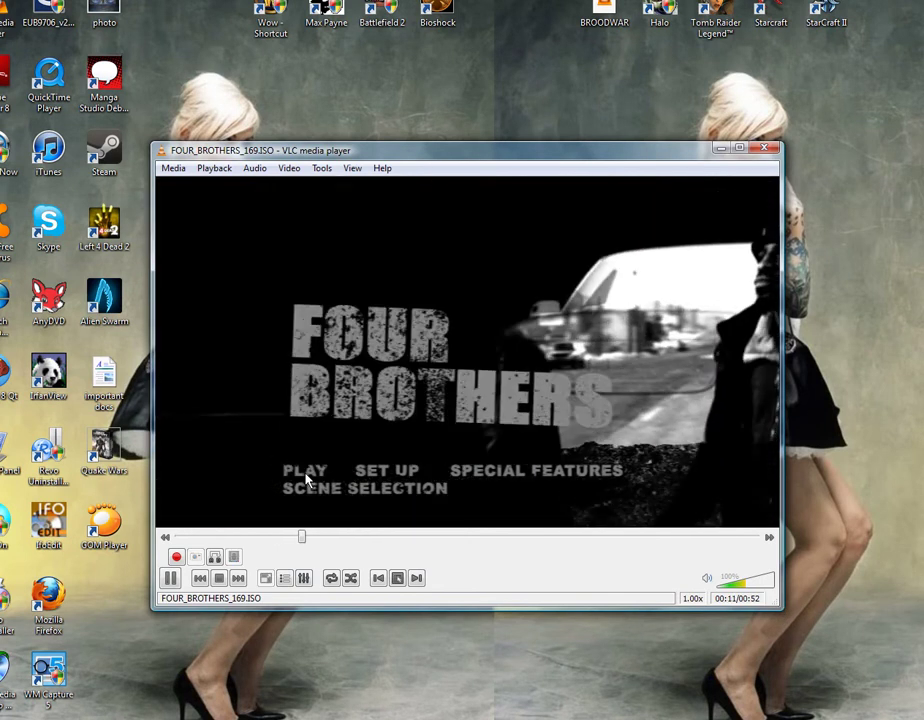
pyautogui.click(312, 474)
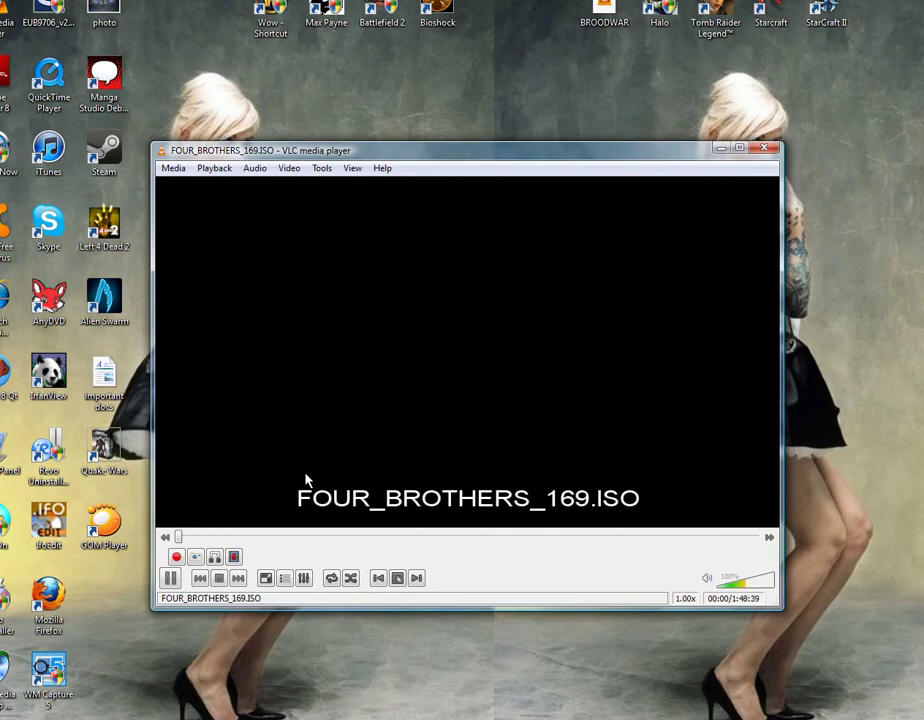
pyautogui.moveTo(779, 612); pyautogui.dragTo(790, 641)
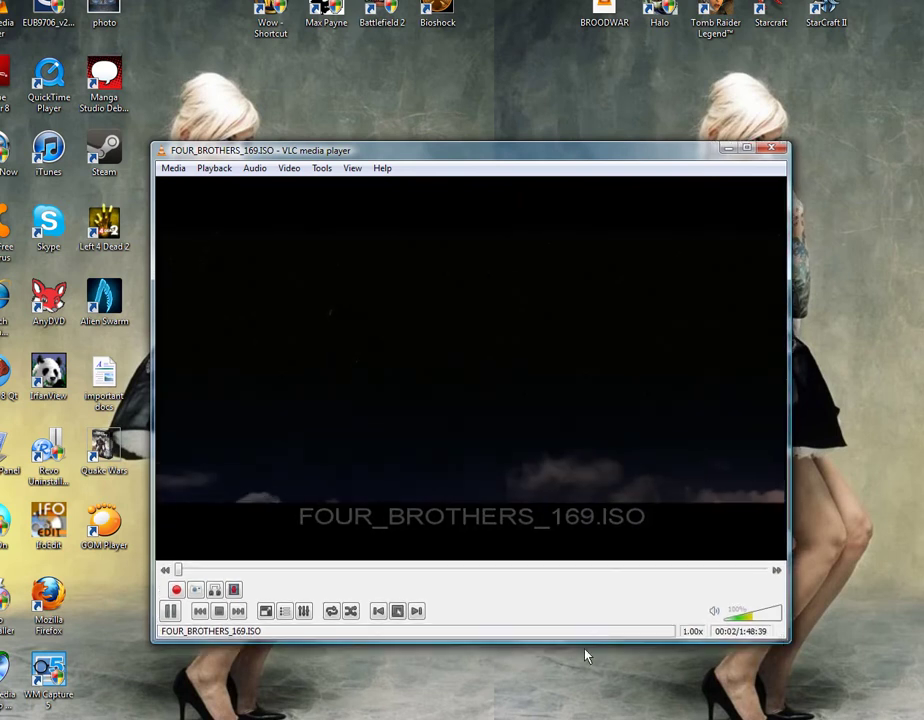
# Step: Browse VLC's Video menu to the Subtitles Track submenu
pyautogui.click(322, 170)
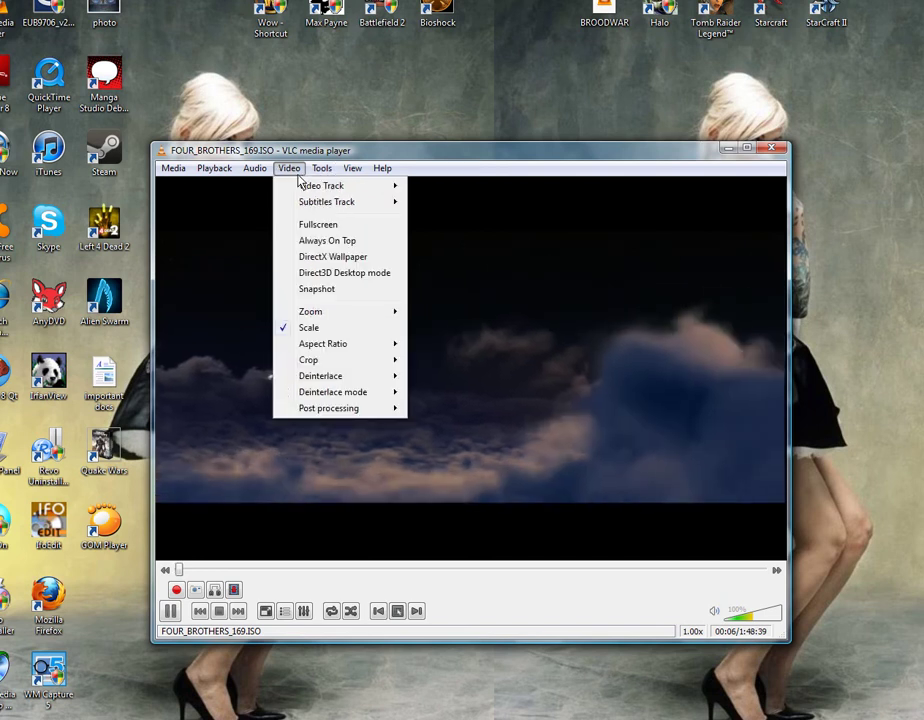
pyautogui.moveTo(290, 178)
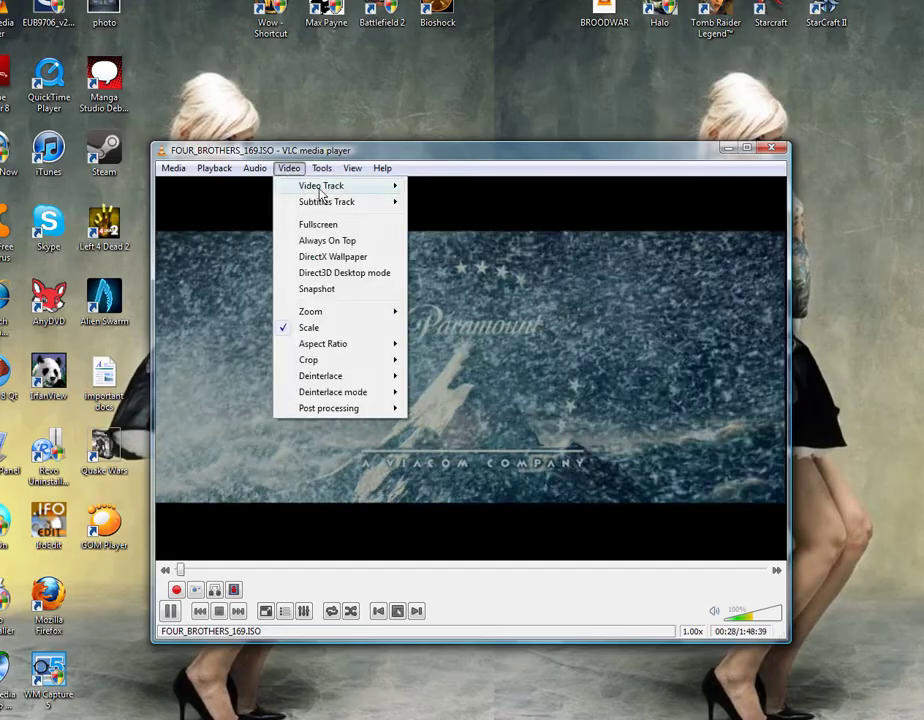
pyautogui.moveTo(320, 195)
pyautogui.moveTo(360, 205)
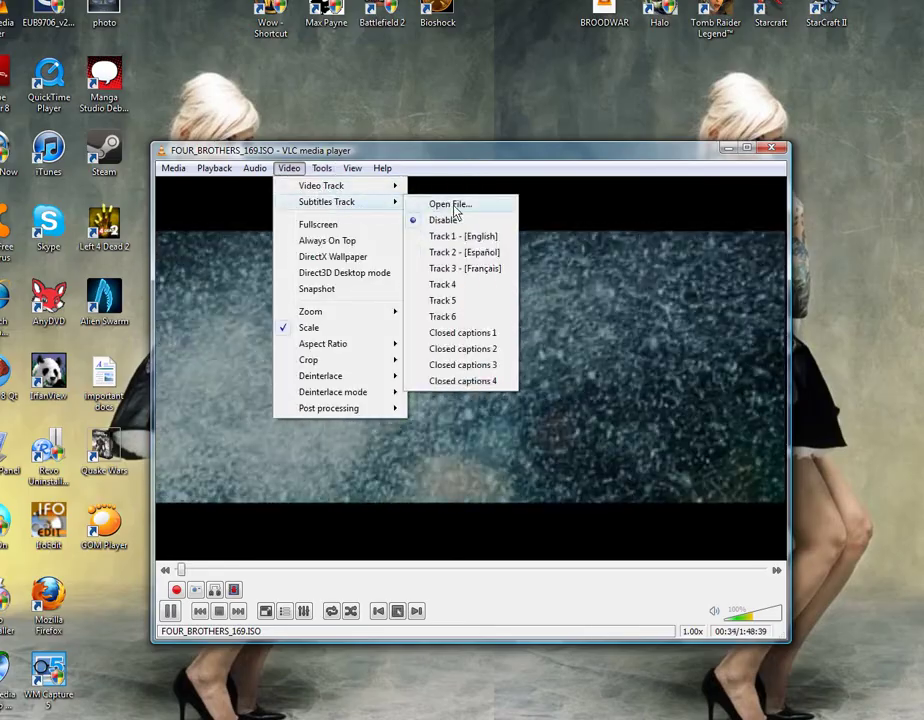
# Step: Load the Four Brothers .srt from Pictures > All Photos and Vids > Starcraft > Subtitles
pyautogui.click(452, 205)
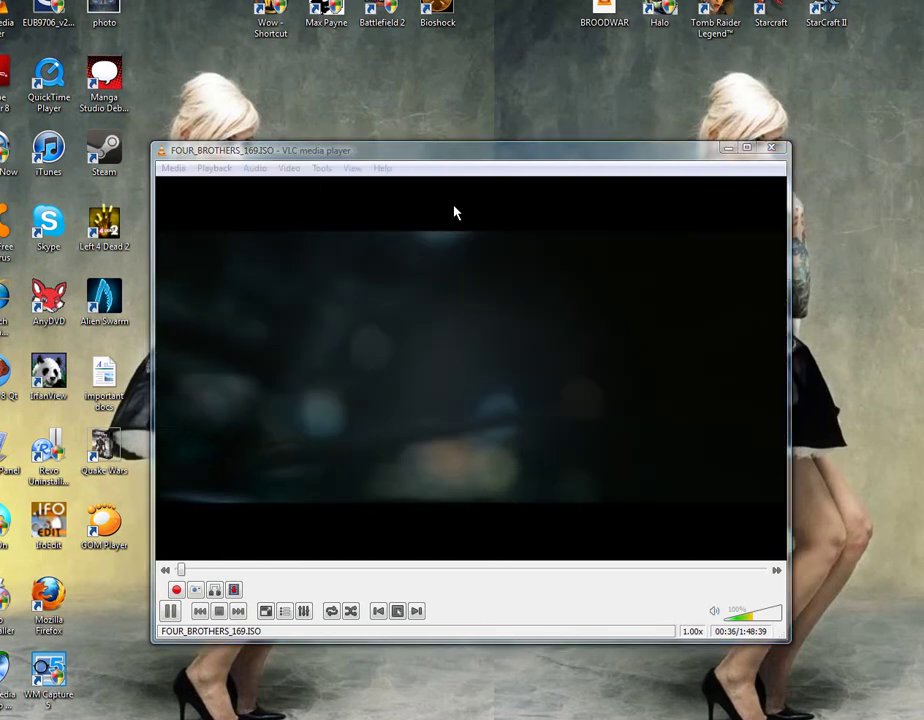
pyautogui.moveTo(425, 173); pyautogui.dragTo(671, 170)
pyautogui.click(495, 351)
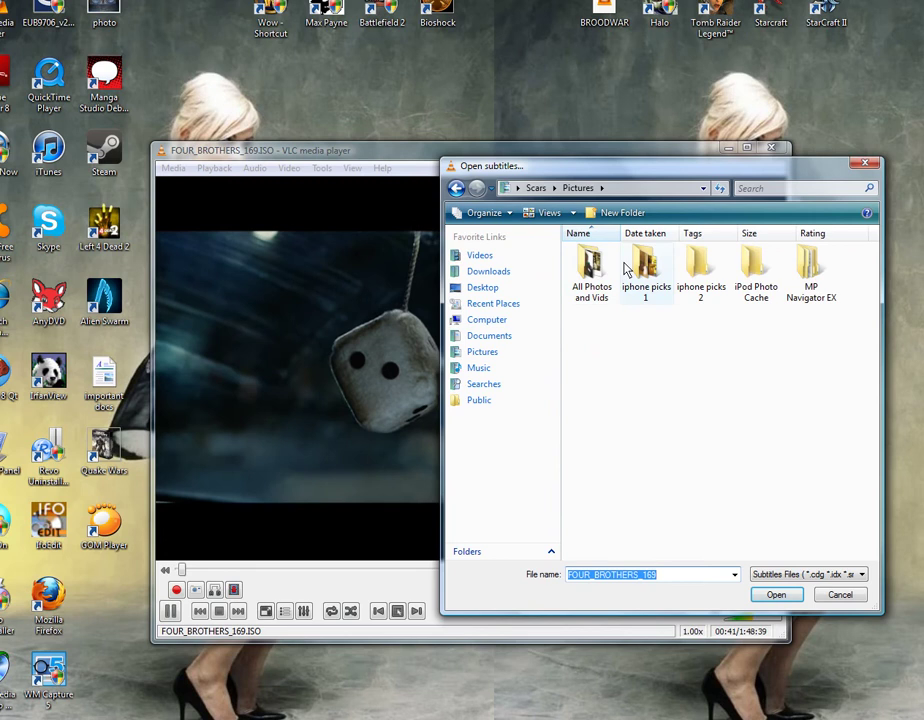
pyautogui.doubleClick(592, 278)
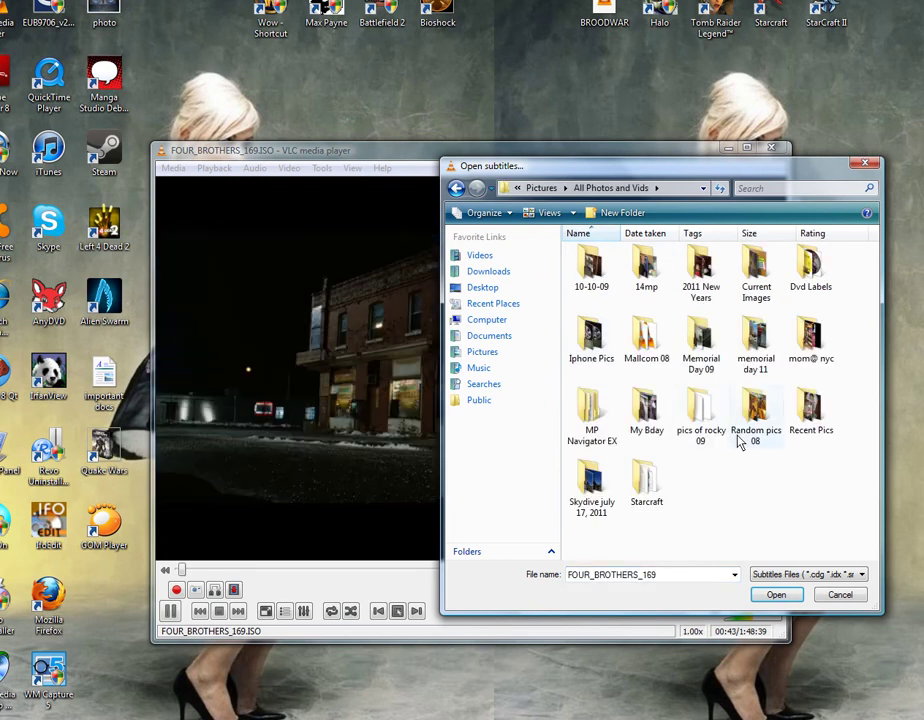
pyautogui.doubleClick(640, 484)
pyautogui.doubleClick(705, 272)
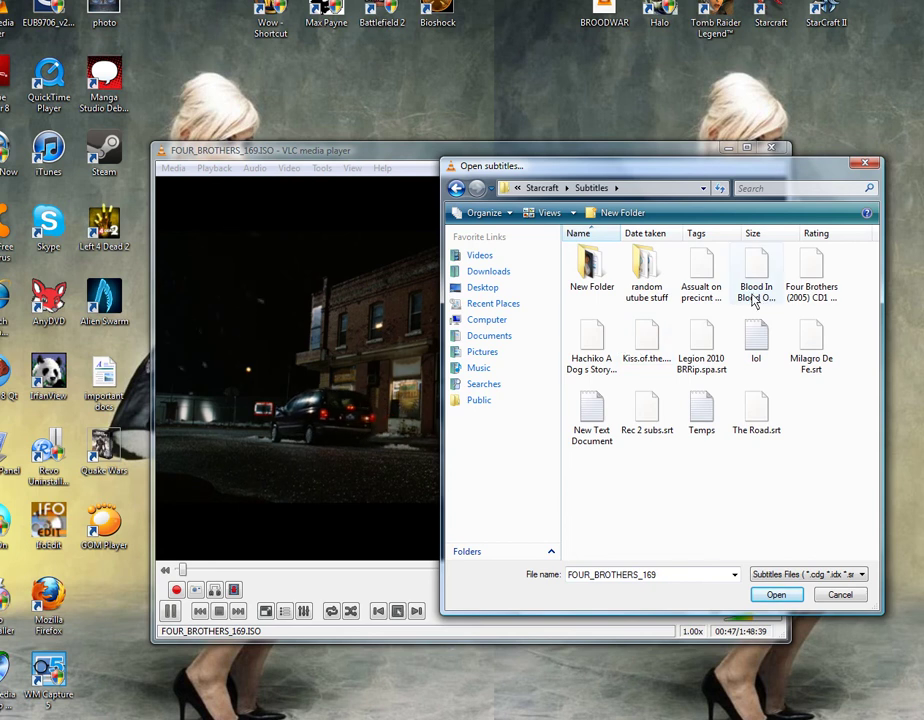
pyautogui.doubleClick(808, 275)
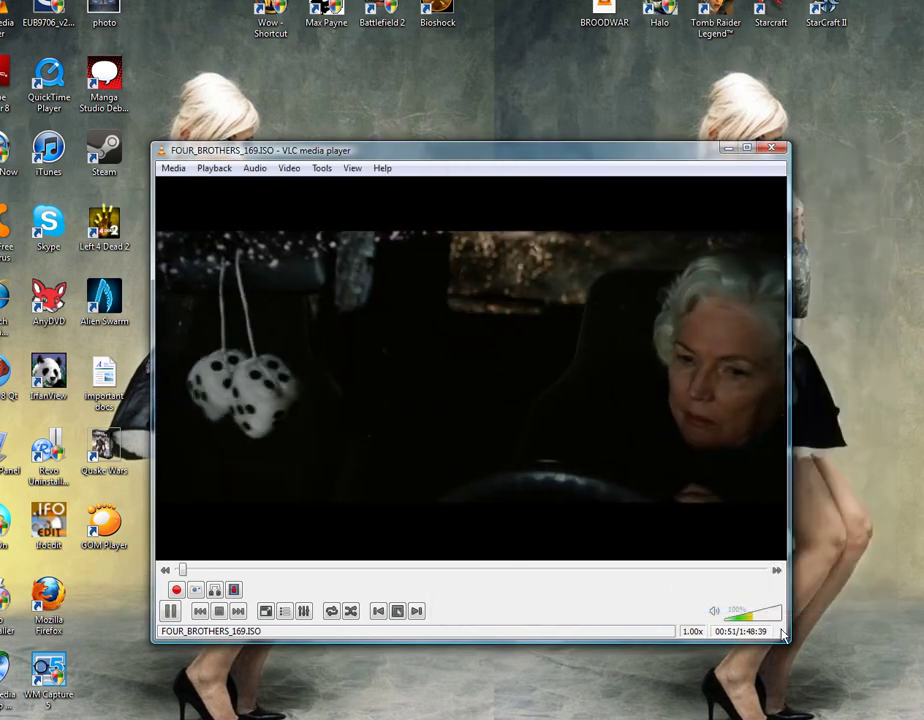
# Step: Enlarge the VLC window slightly and open the subtitle track options
pyautogui.moveTo(783, 633); pyautogui.dragTo(795, 648)
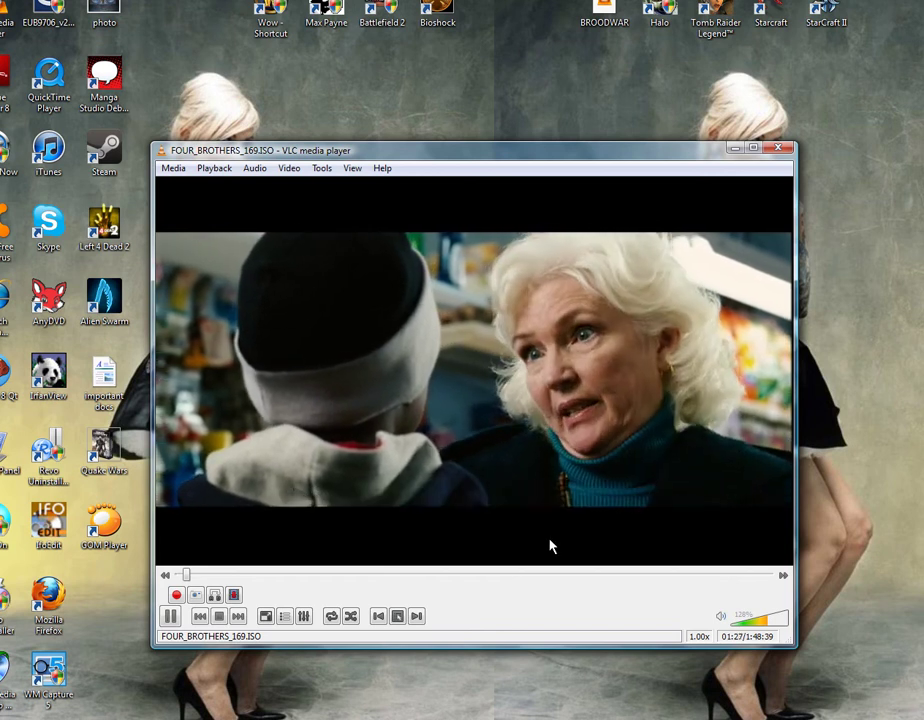
pyautogui.click(288, 168)
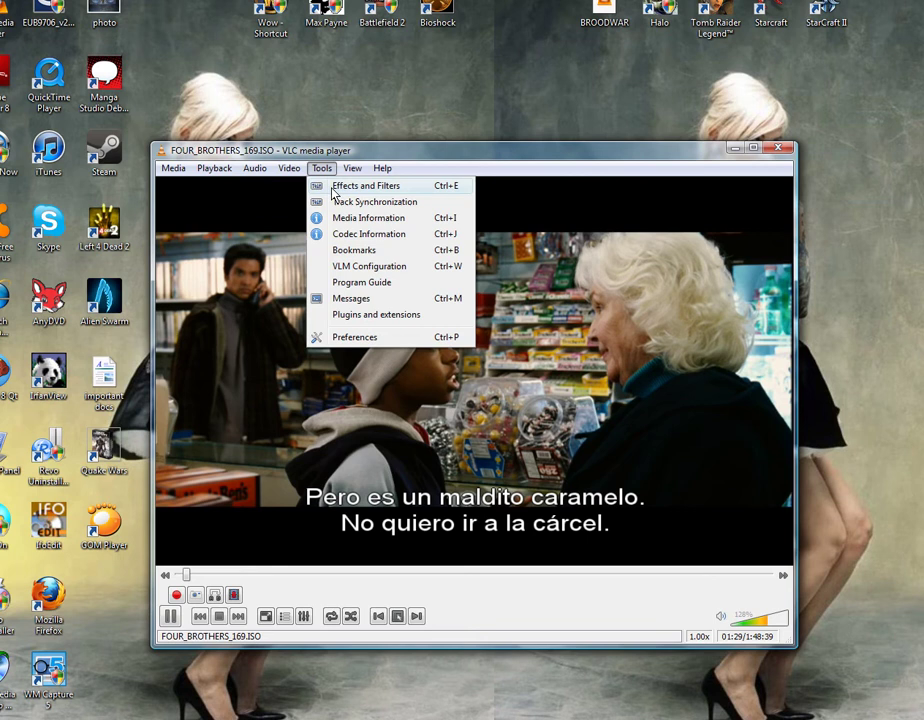
# Step: Load the .srt again from Pictures > All Photos and Vids > Starcraft > Subtitles via Subtitles Track > Open File
pyautogui.moveTo(373, 205)
pyautogui.click(445, 204)
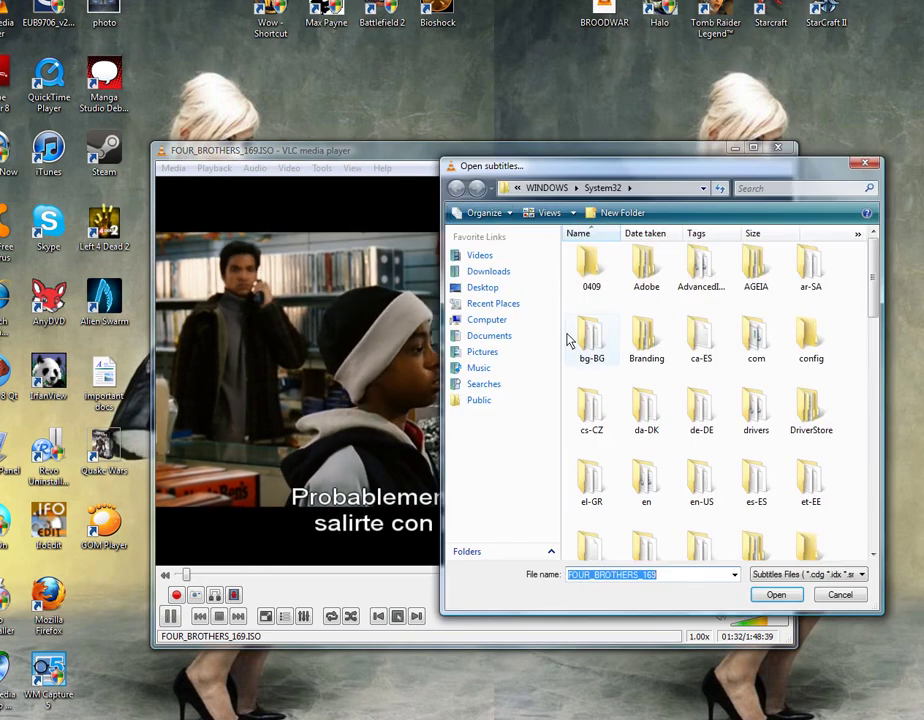
pyautogui.click(503, 354)
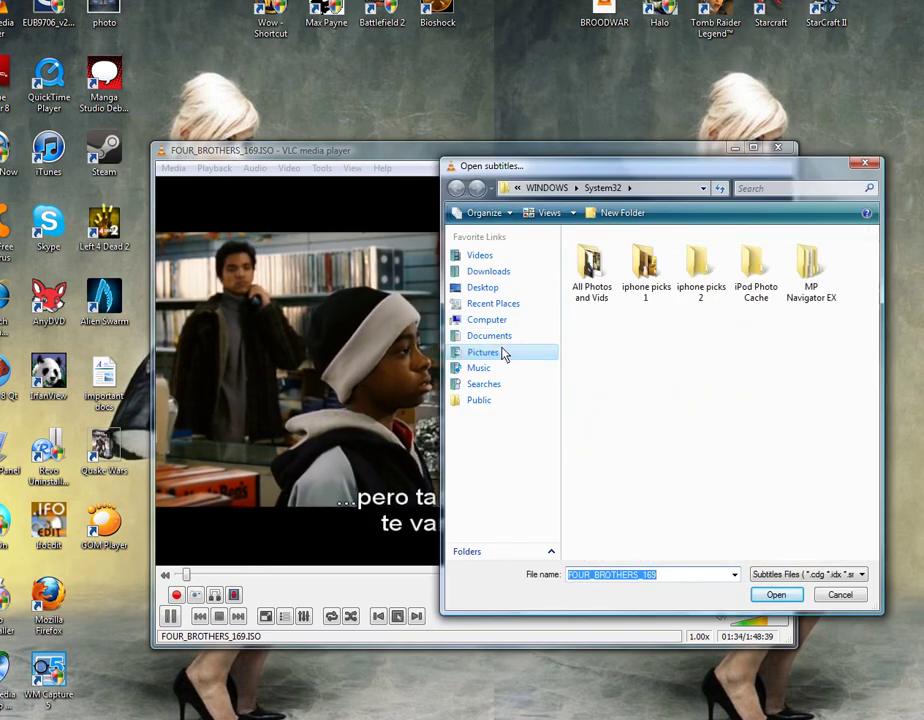
pyautogui.doubleClick(590, 264)
pyautogui.doubleClick(655, 481)
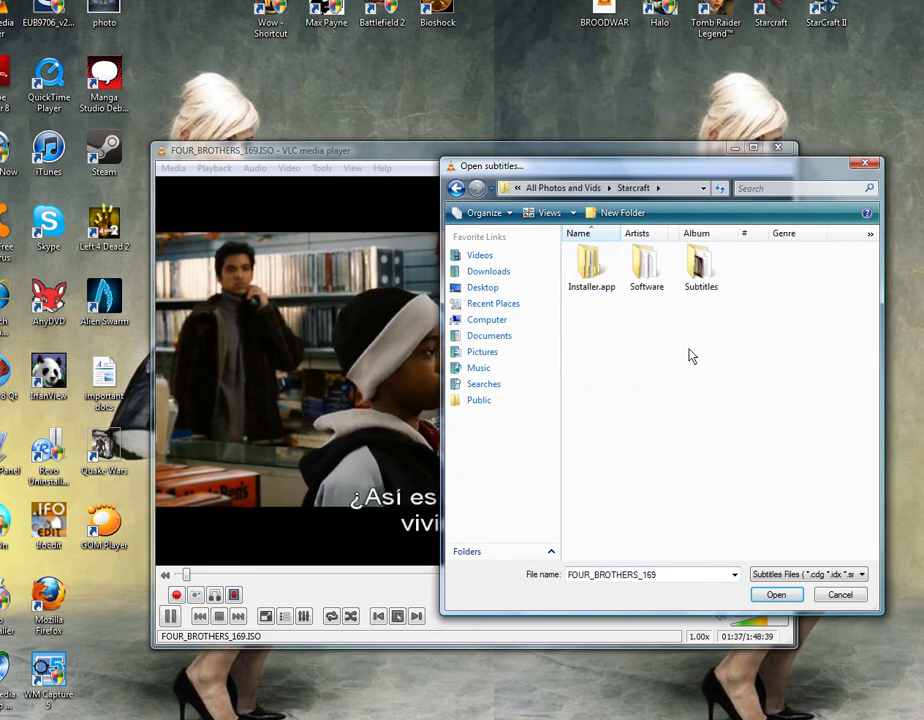
pyautogui.doubleClick(701, 266)
pyautogui.doubleClick(701, 275)
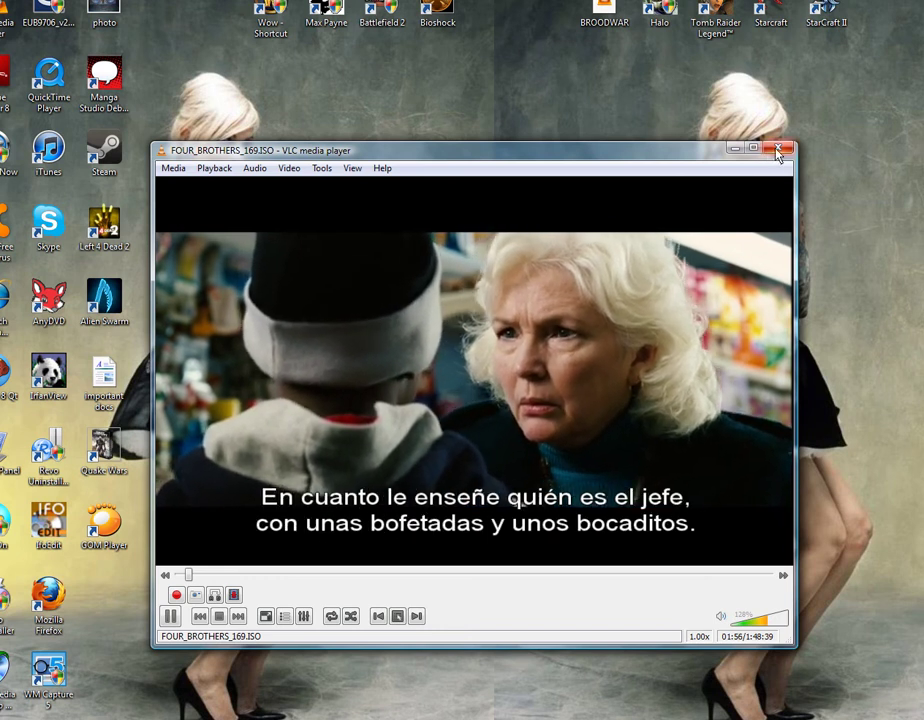
pyautogui.moveTo(586, 154); pyautogui.dragTo(607, 151)
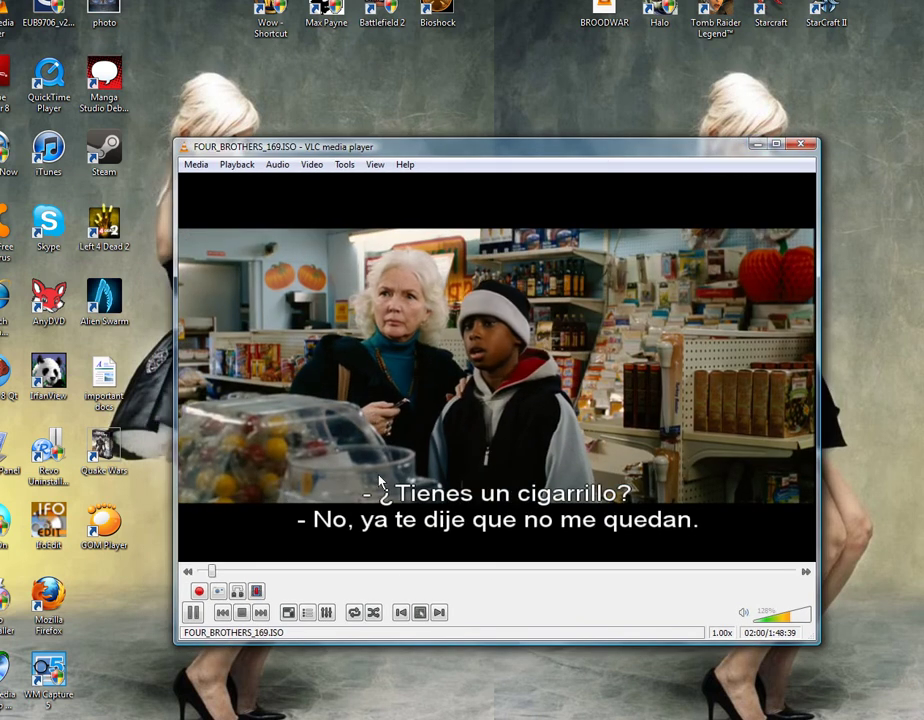
# Step: Close VLC, restore DVD Flick, and add 'requiem for a dream' as a title
pyautogui.click(803, 146)
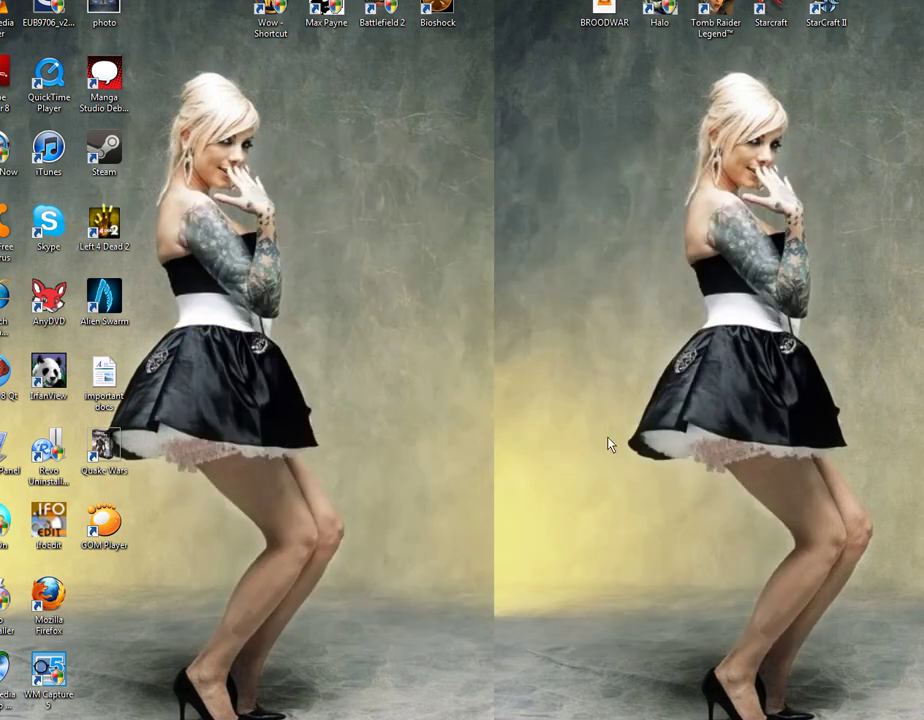
pyautogui.click(267, 712)
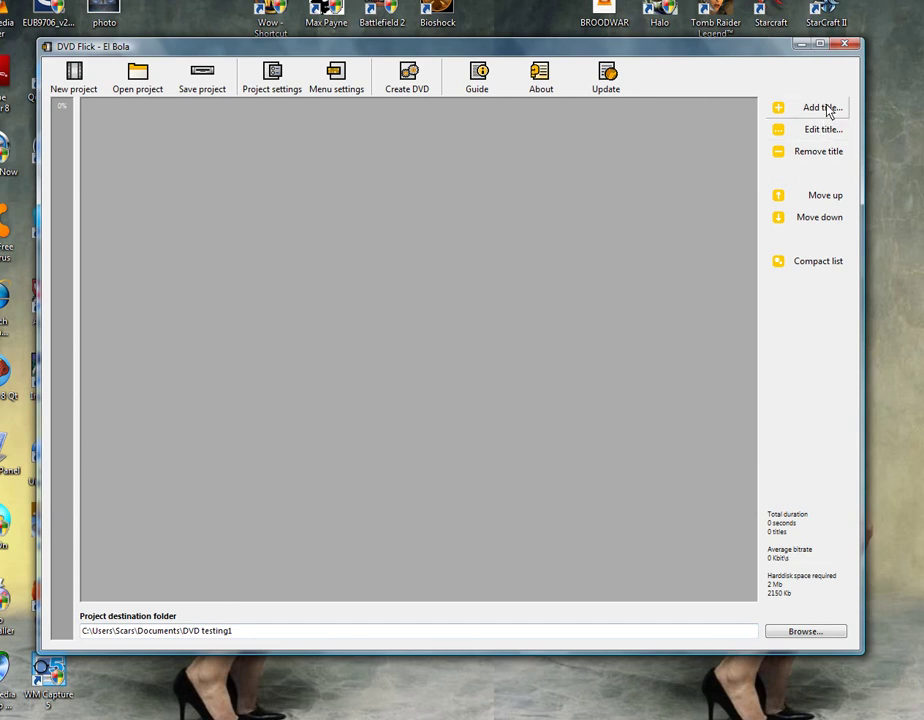
pyautogui.click(826, 108)
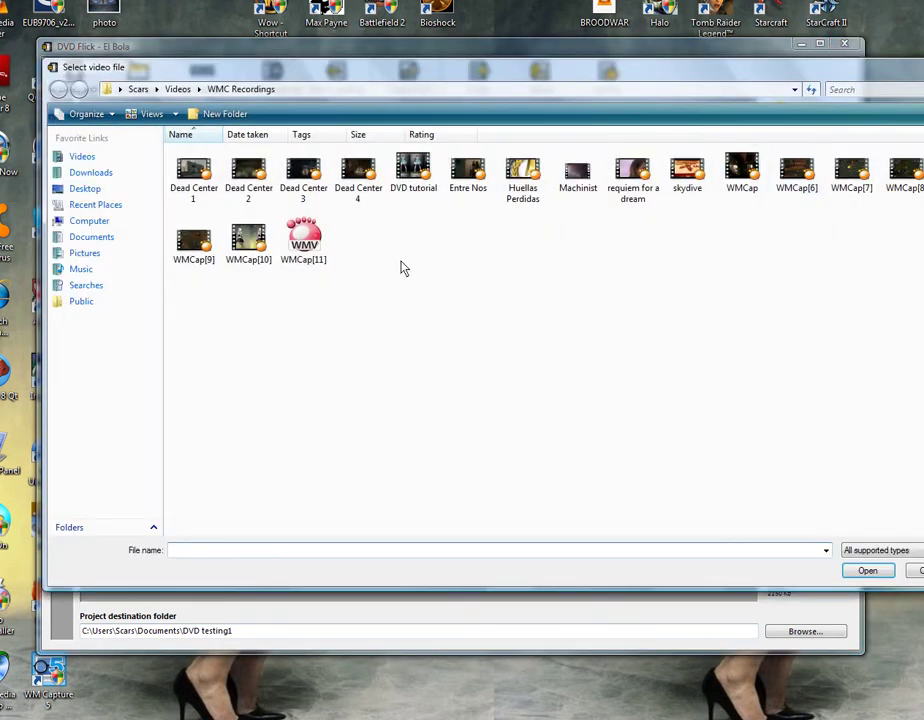
pyautogui.doubleClick(645, 176)
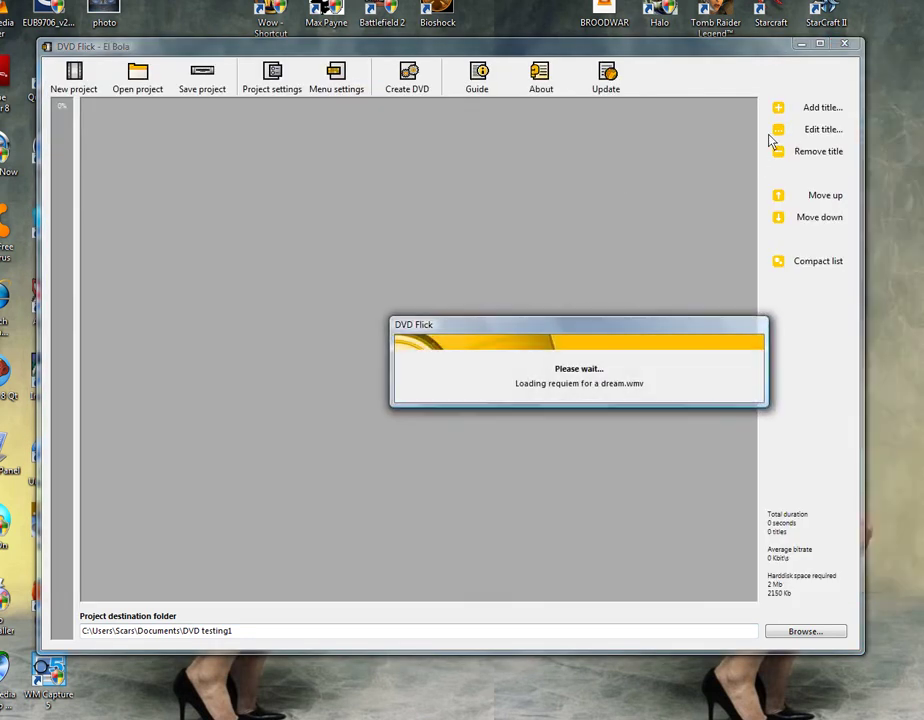
# Step: Open the title properties of 'requiem for a dream'
pyautogui.click(150, 228)
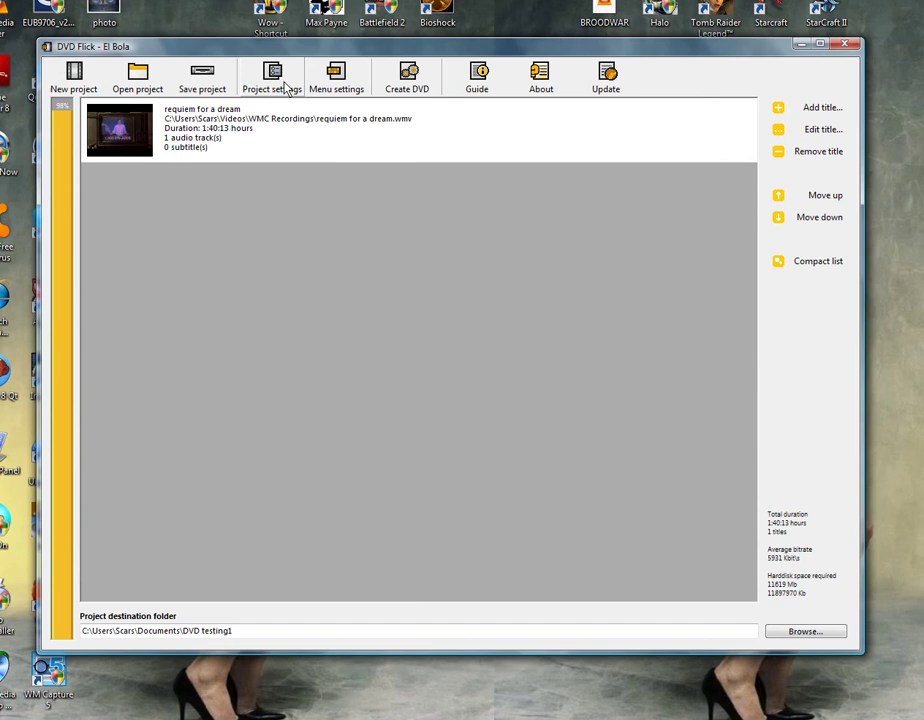
pyautogui.click(370, 119)
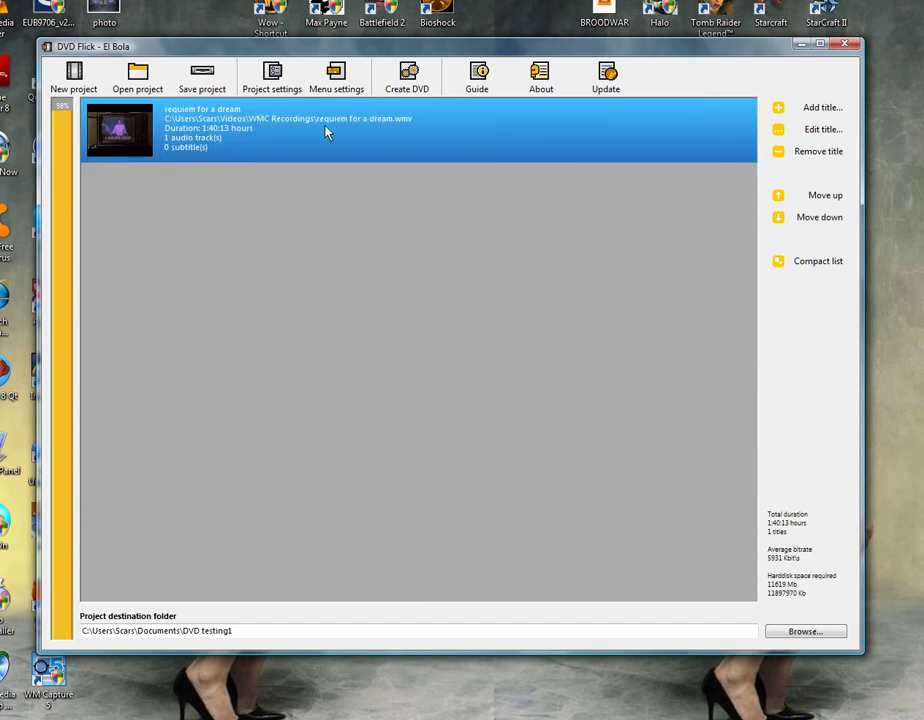
pyautogui.click(824, 131)
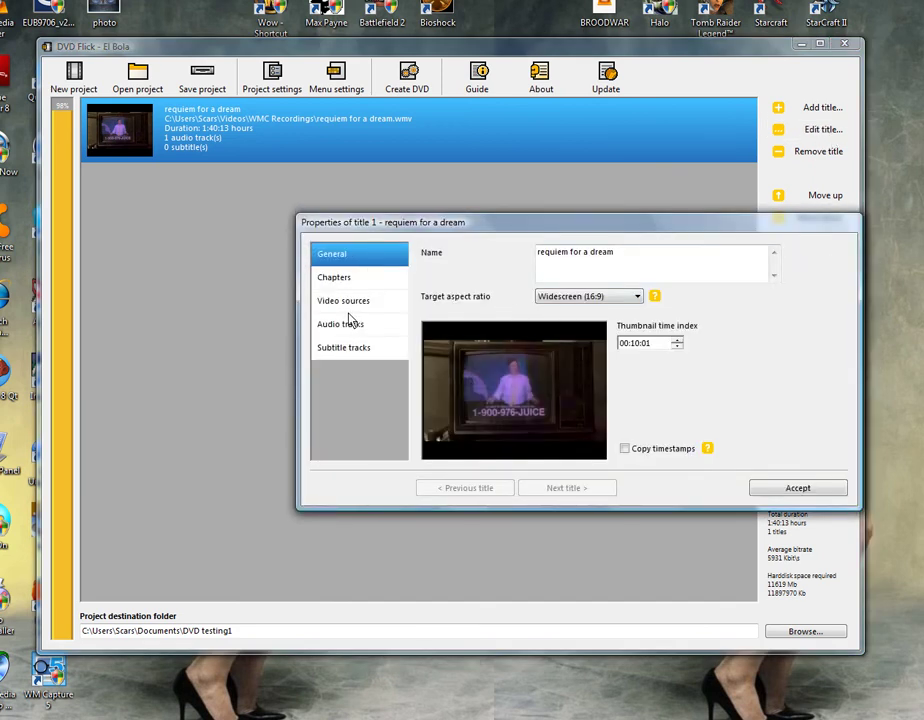
# Step: Add the Four Brothers .srt from Pictures > All Photos and Vids > Starcraft > Subtitles as a subtitle track
pyautogui.click(343, 350)
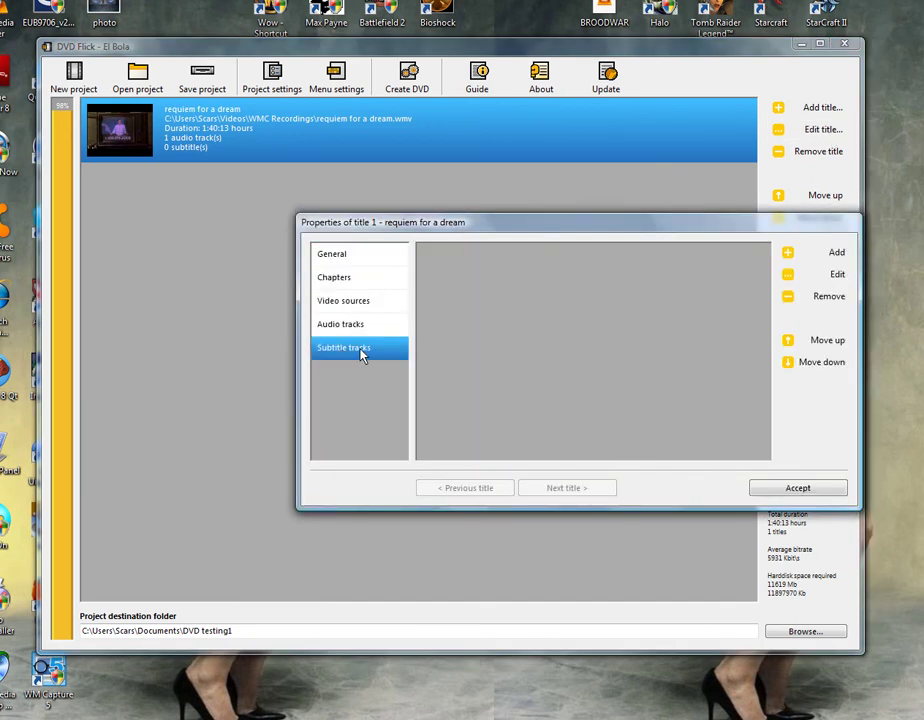
pyautogui.click(815, 260)
pyautogui.moveTo(447, 207); pyautogui.dragTo(362, 137)
pyautogui.click(222, 316)
pyautogui.doubleClick(324, 227)
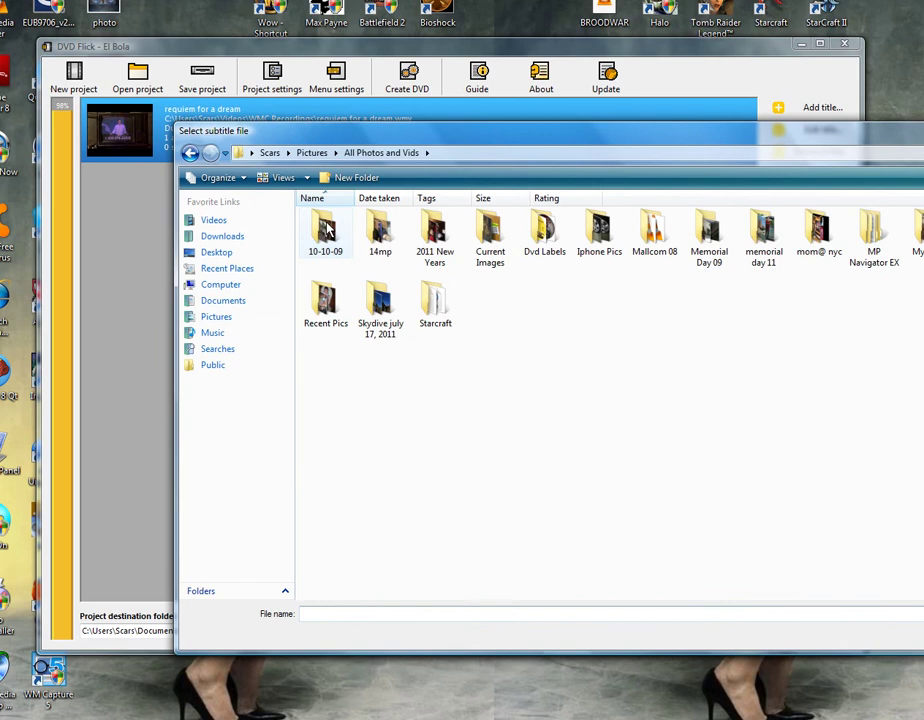
pyautogui.doubleClick(435, 300)
pyautogui.doubleClick(433, 230)
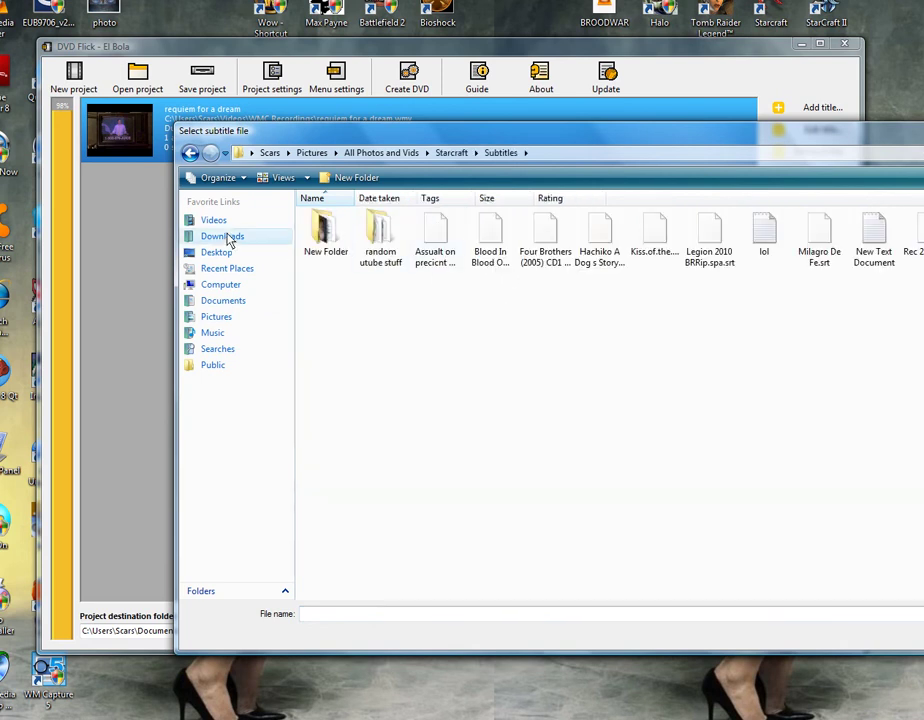
pyautogui.doubleClick(548, 235)
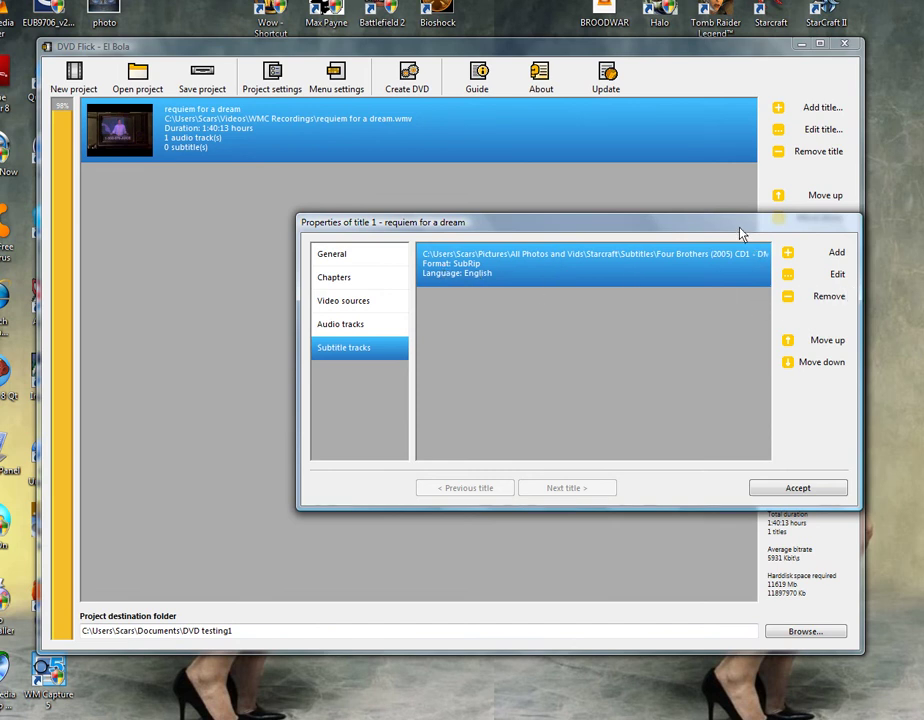
# Step: Review the title's general, video, chapter and audio settings, ending back on subtitle tracks
pyautogui.moveTo(741, 233); pyautogui.dragTo(656, 237)
pyautogui.click(295, 326)
pyautogui.click(287, 283)
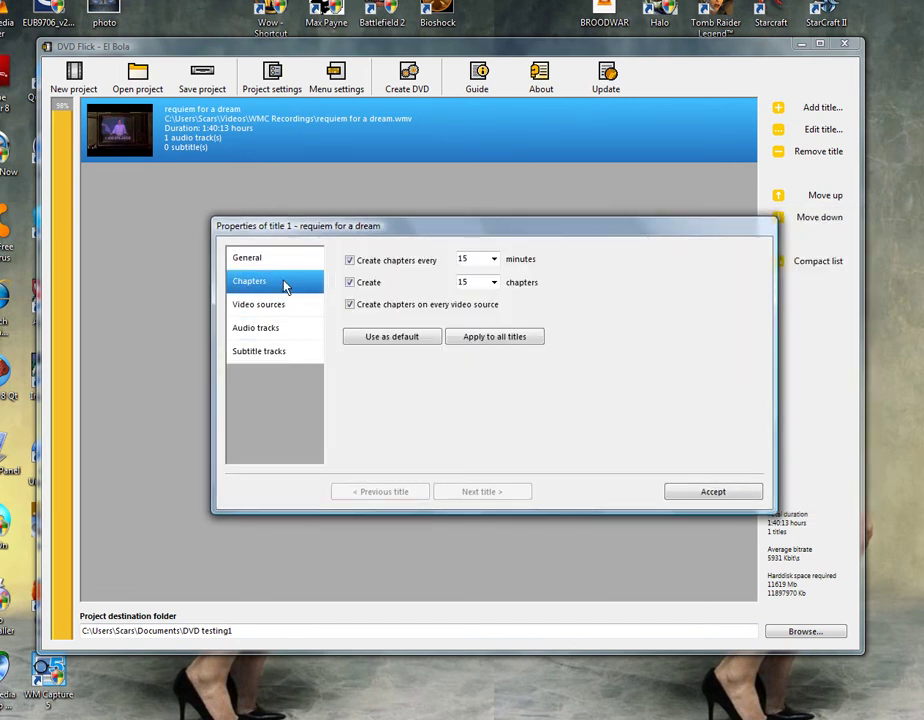
pyautogui.click(283, 260)
pyautogui.click(288, 305)
pyautogui.click(285, 281)
pyautogui.click(283, 258)
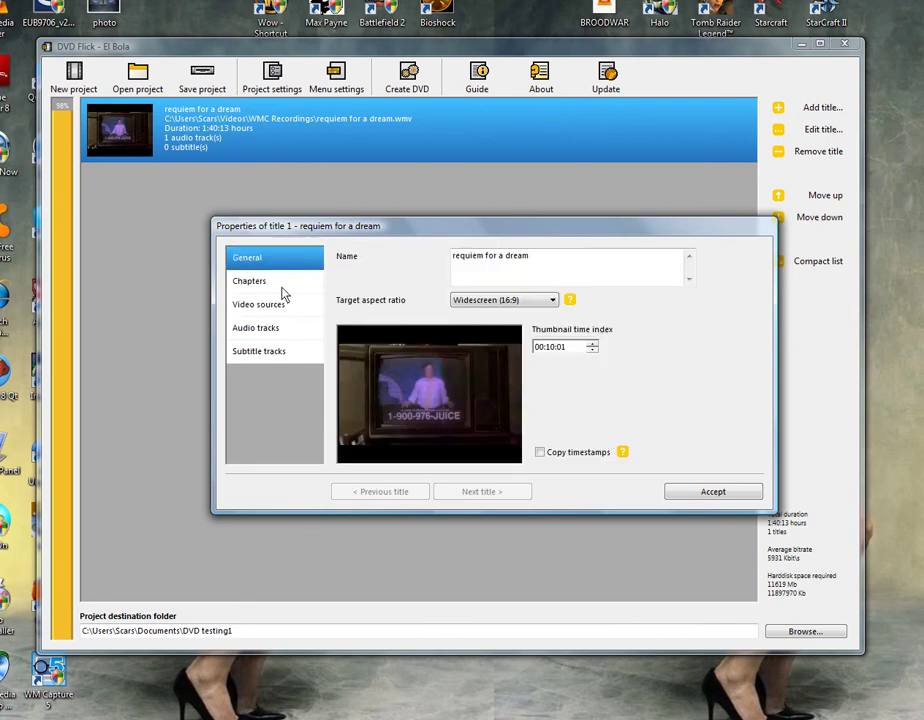
pyautogui.click(300, 327)
pyautogui.click(265, 352)
pyautogui.click(280, 327)
pyautogui.click(275, 282)
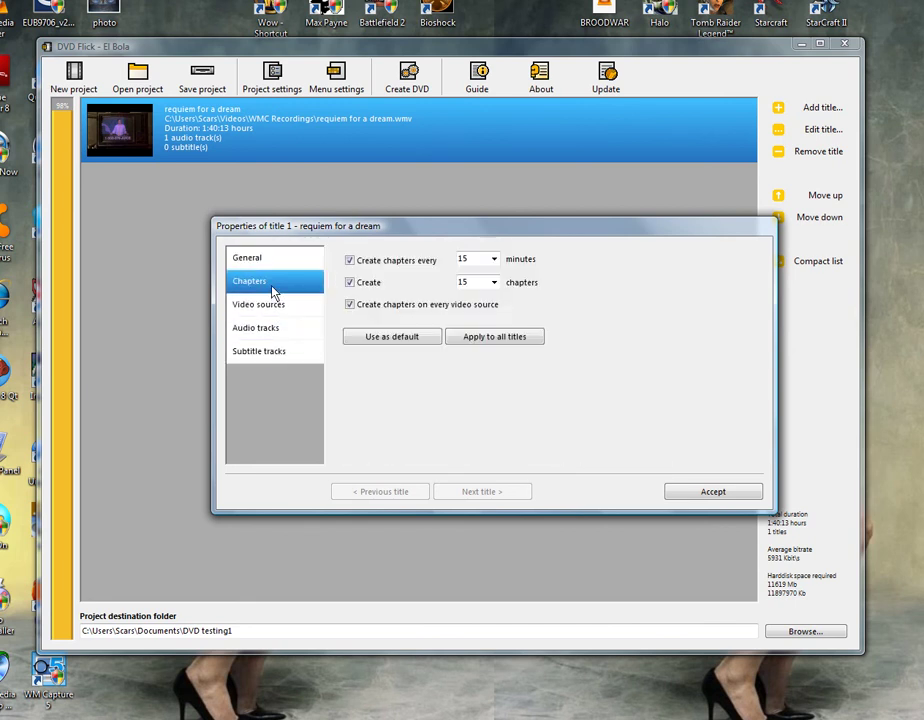
pyautogui.click(278, 259)
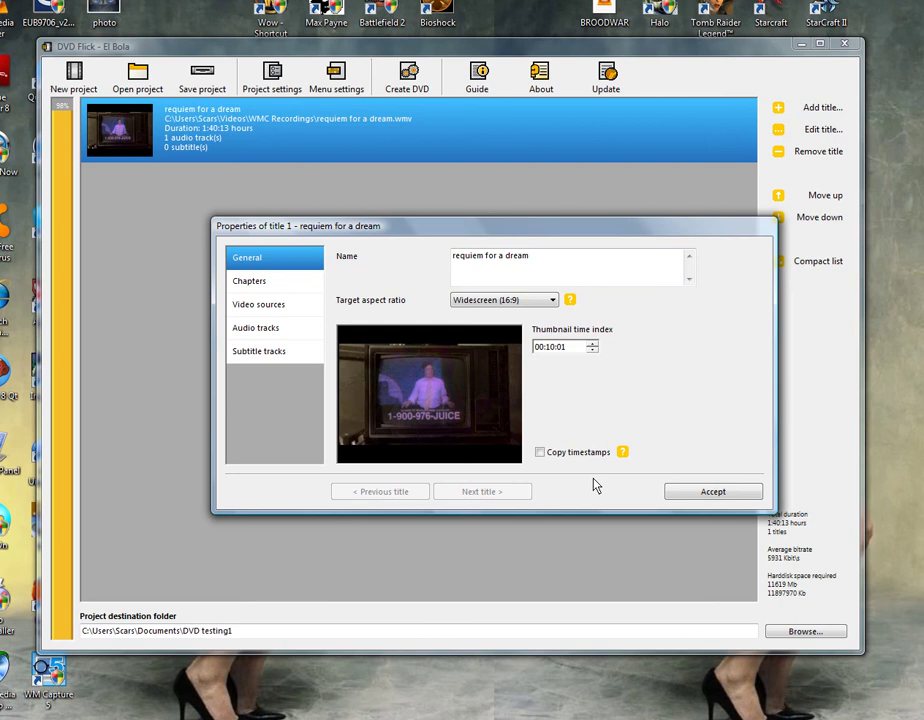
pyautogui.click(256, 351)
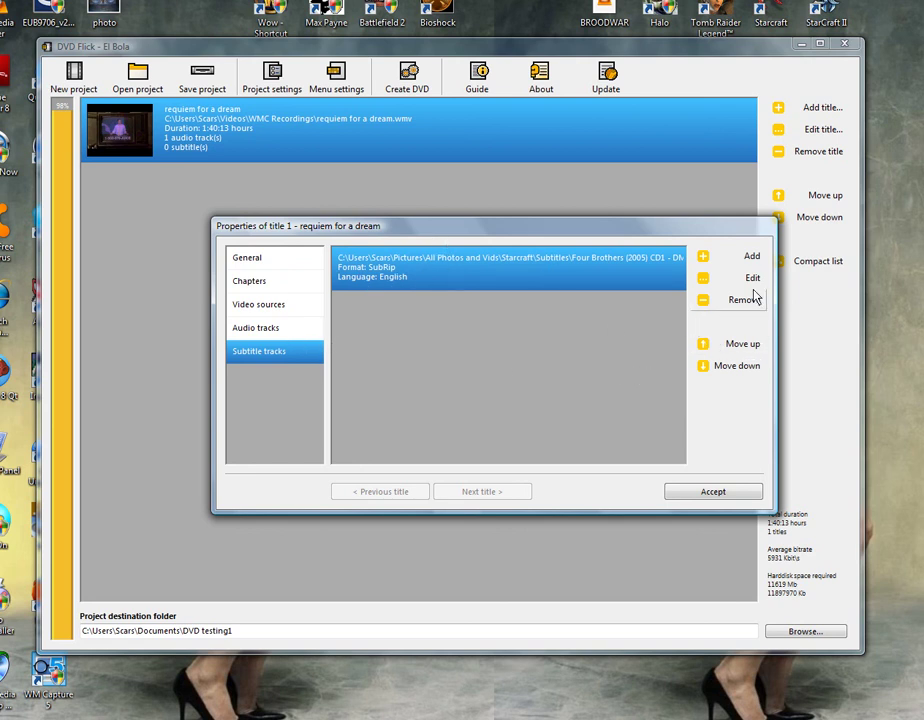
# Step: Accept the title properties with the new subtitle and nudge the project window down and right
pyautogui.click(701, 493)
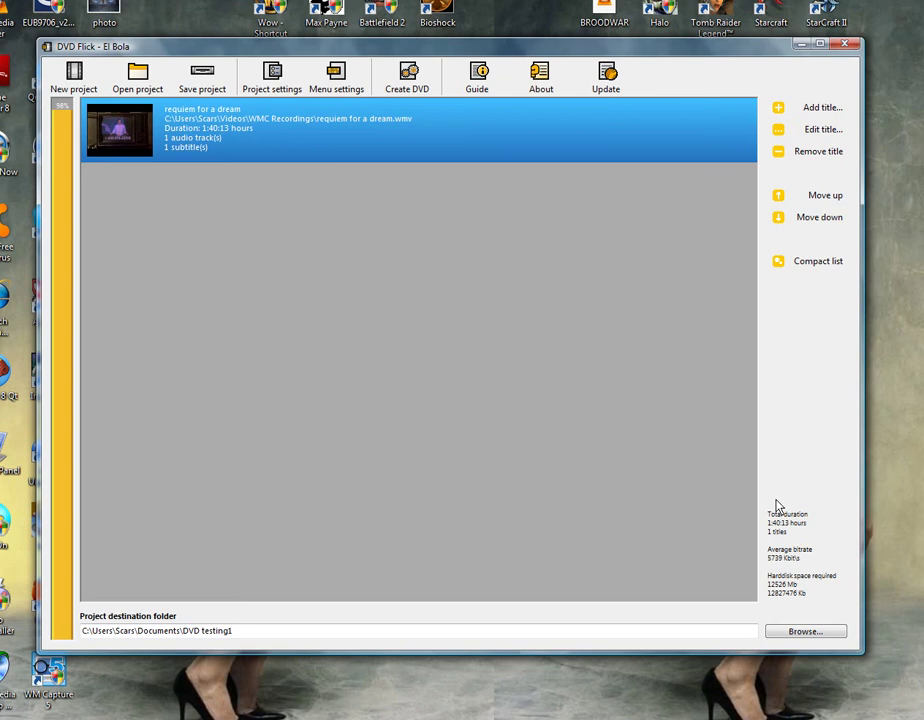
pyautogui.moveTo(530, 54); pyautogui.dragTo(524, 68)
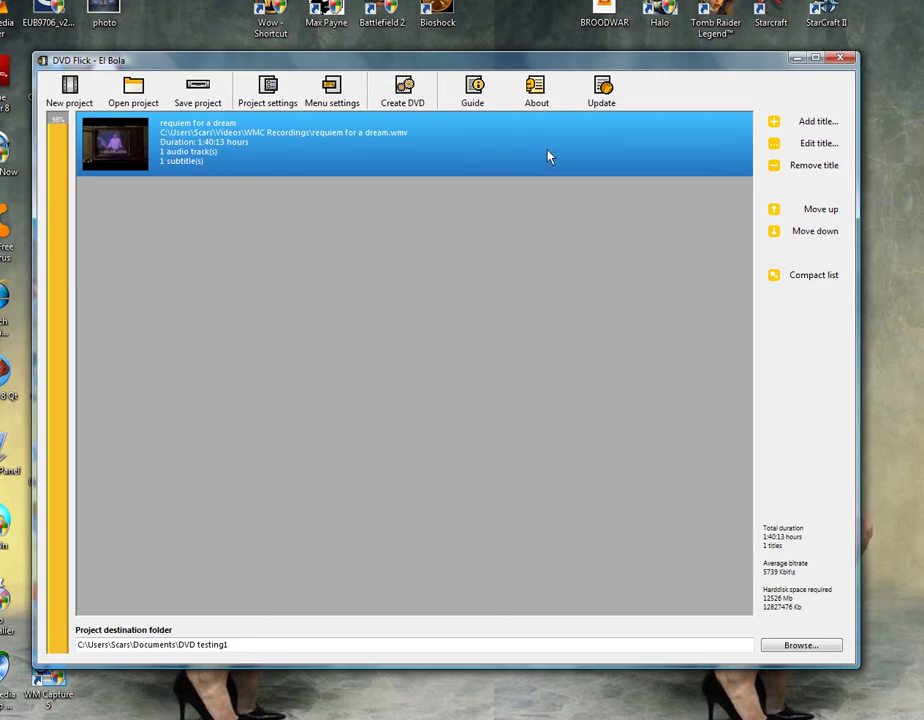
pyautogui.moveTo(395, 68); pyautogui.dragTo(437, 79)
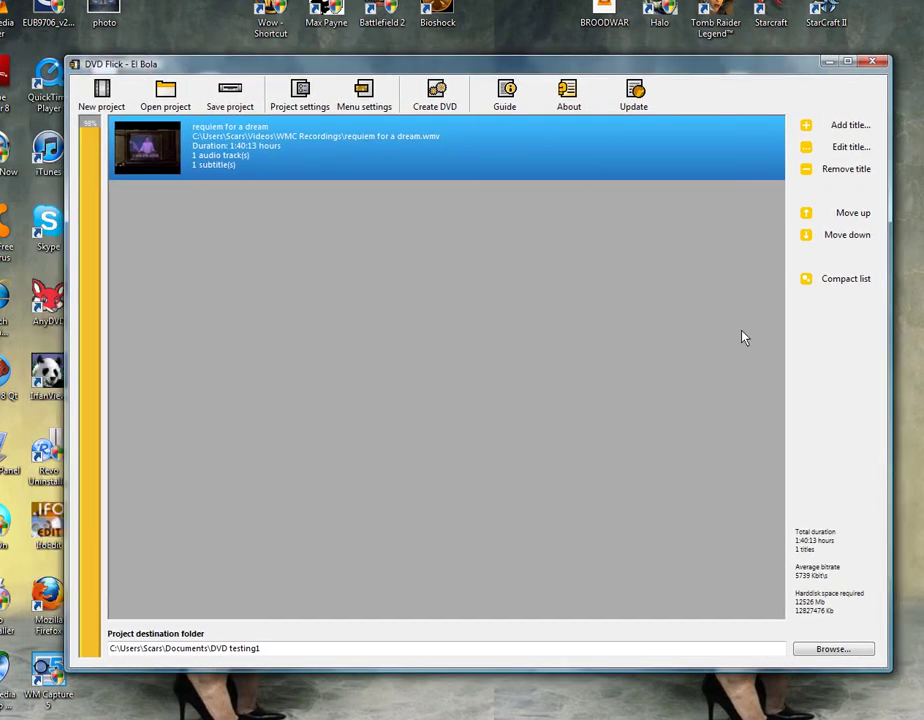